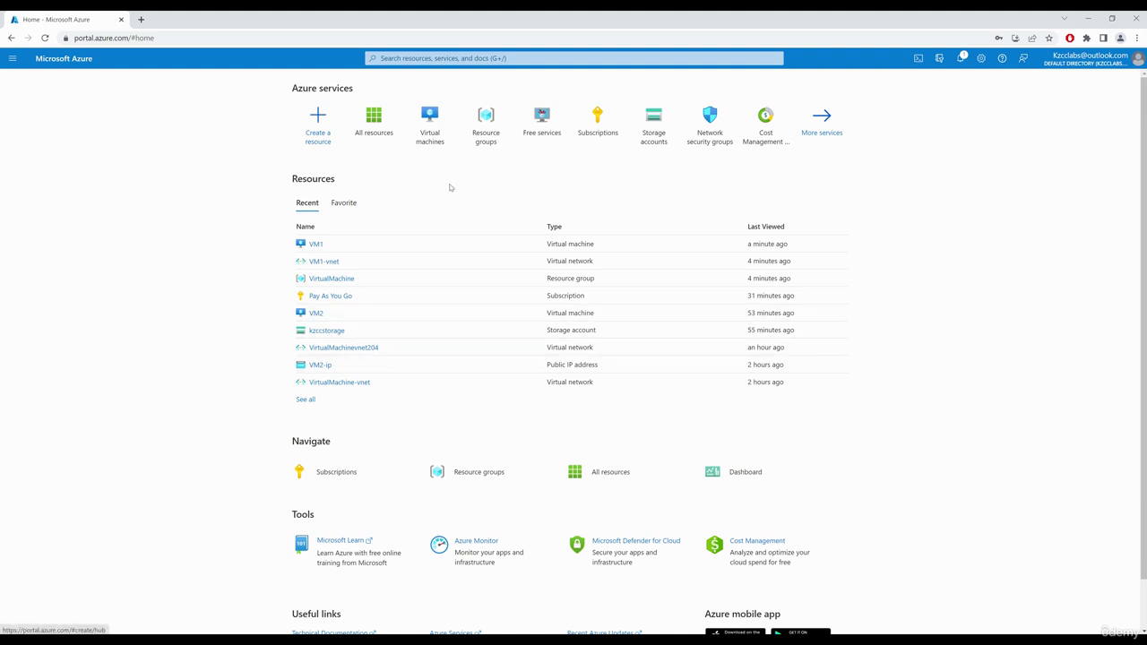
Step: Open the networking settings of virtual machine VM1 to review its network interface and inbound port rules
left_click(432, 144)
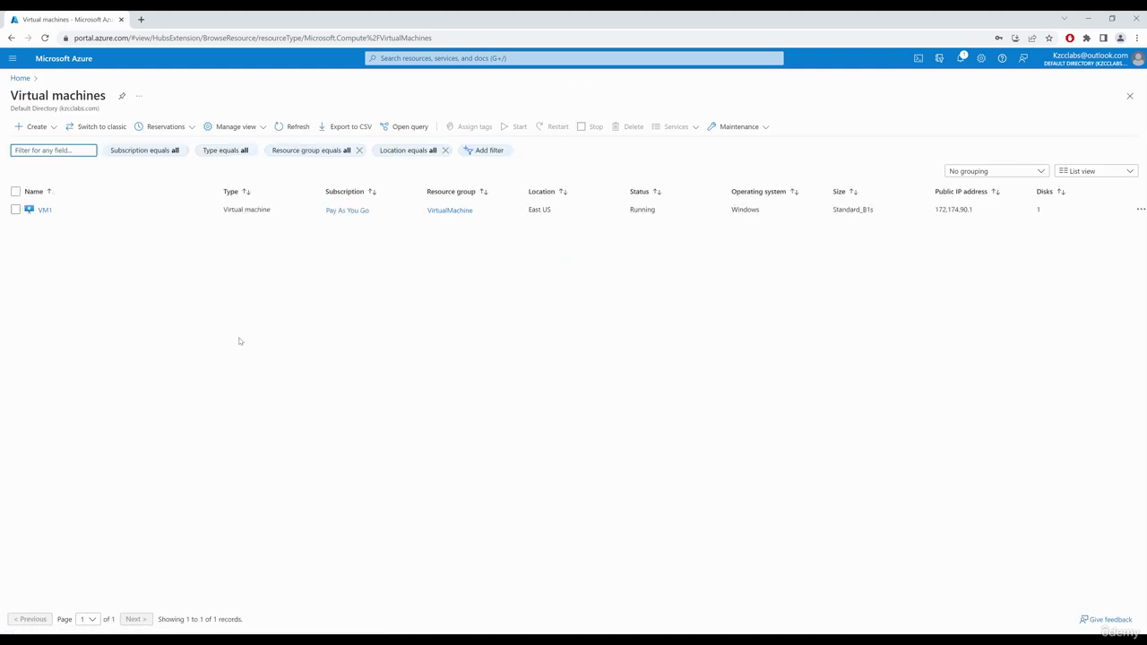
left_click(42, 211)
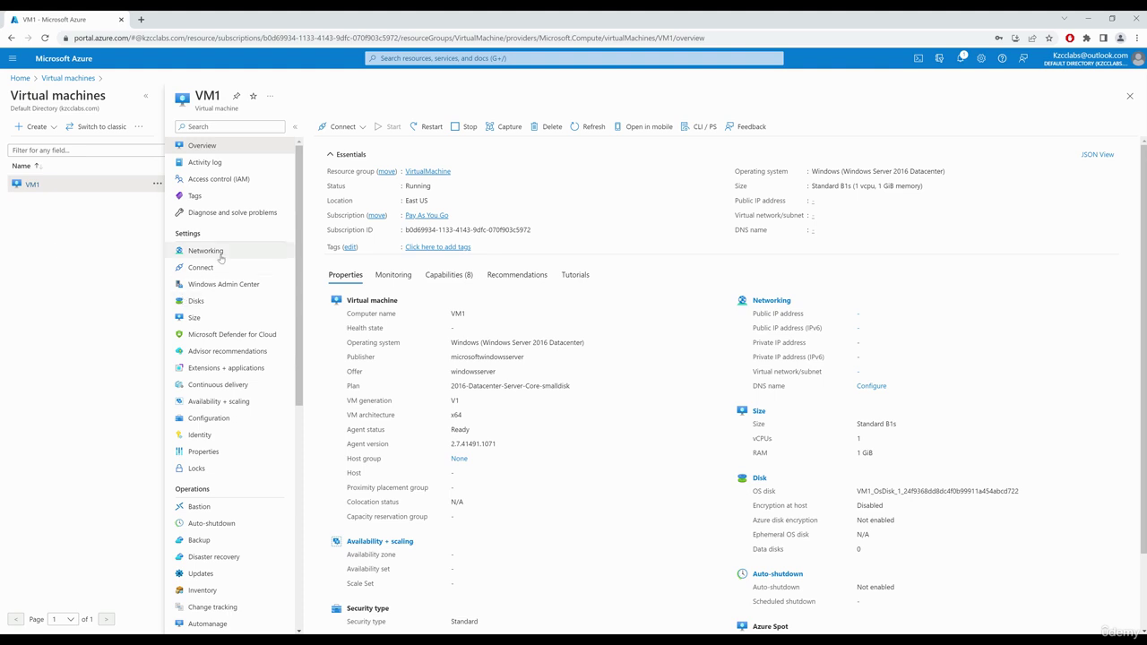
left_click(220, 255)
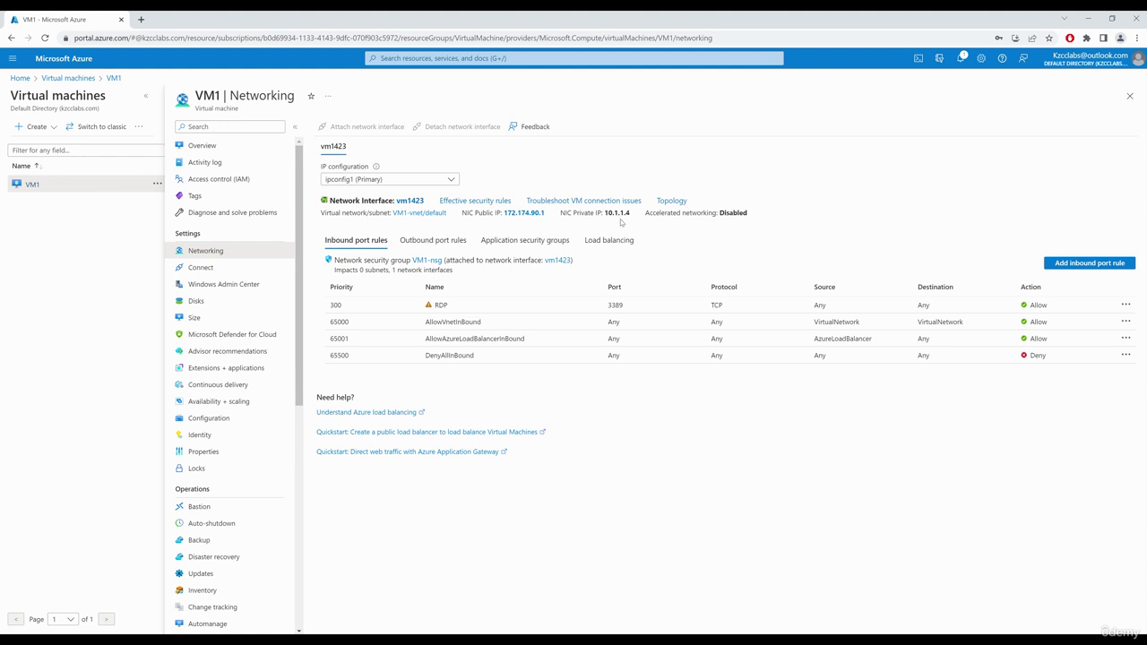
Step: Find the Network interface resource in the marketplace and start creating a new one
left_click(20, 79)
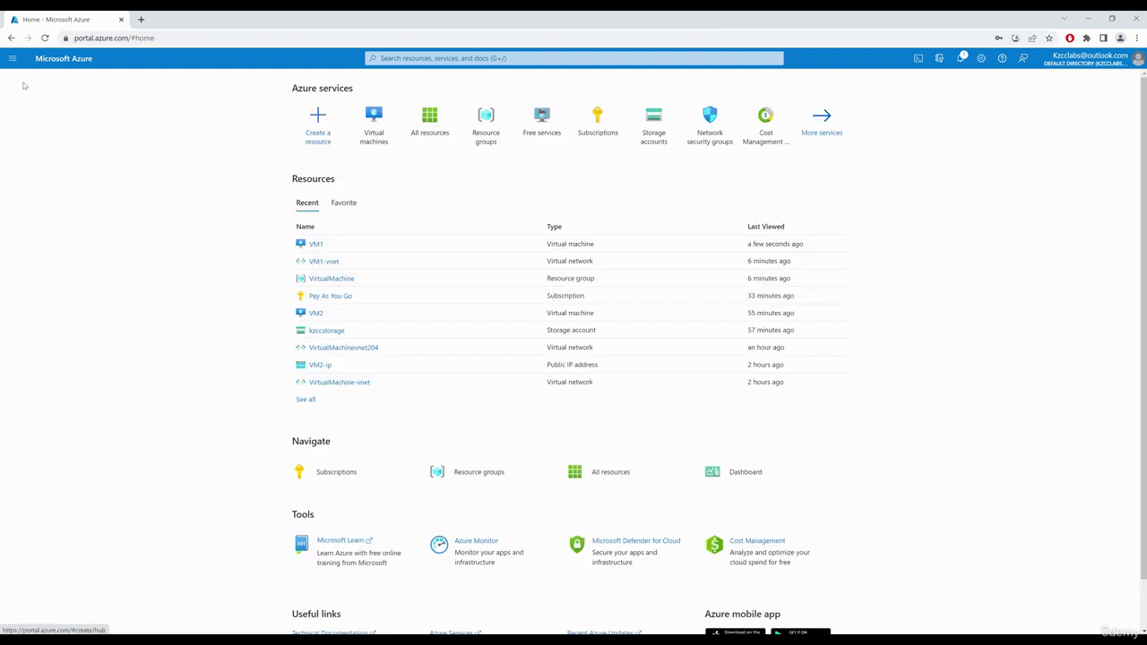
left_click(321, 133)
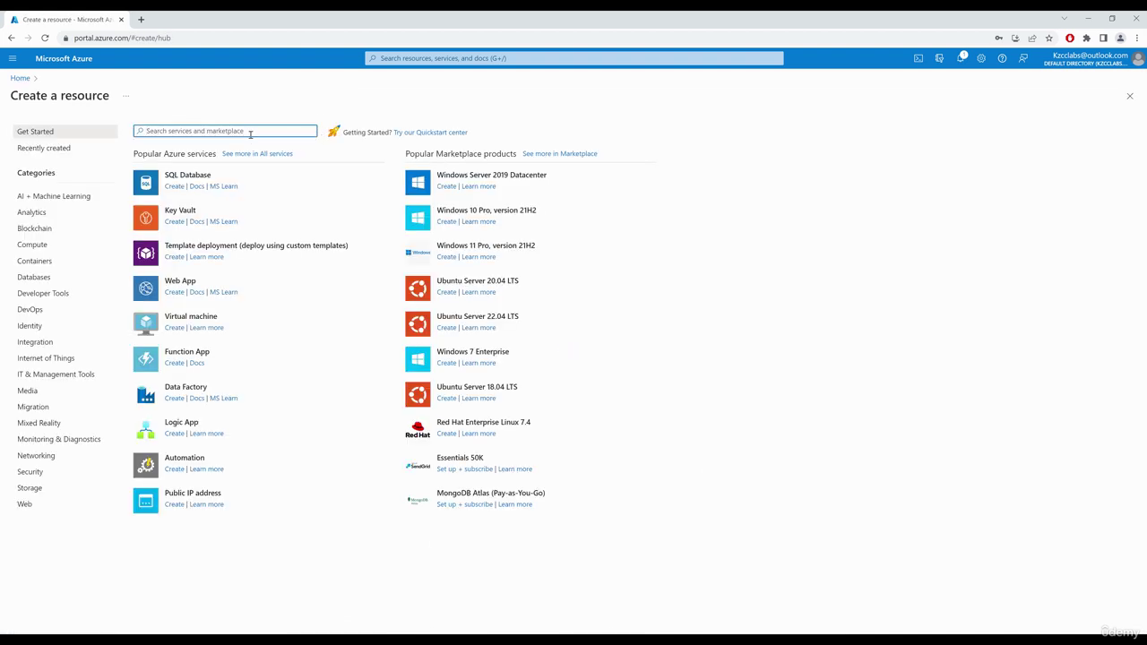
type("network interface")
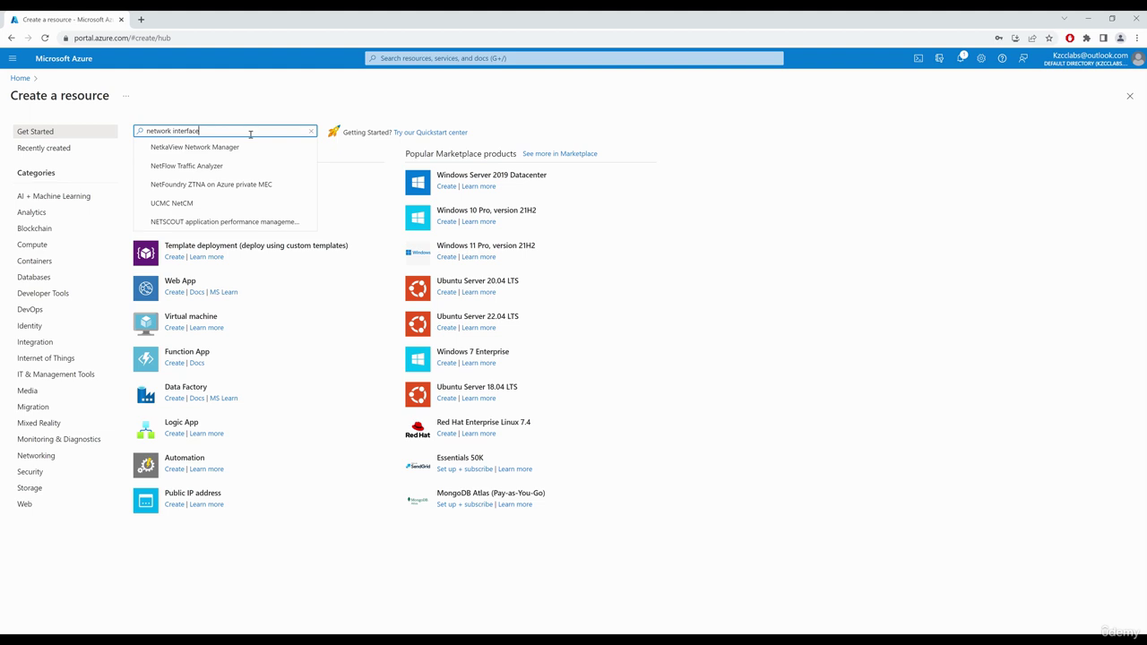
left_click(204, 149)
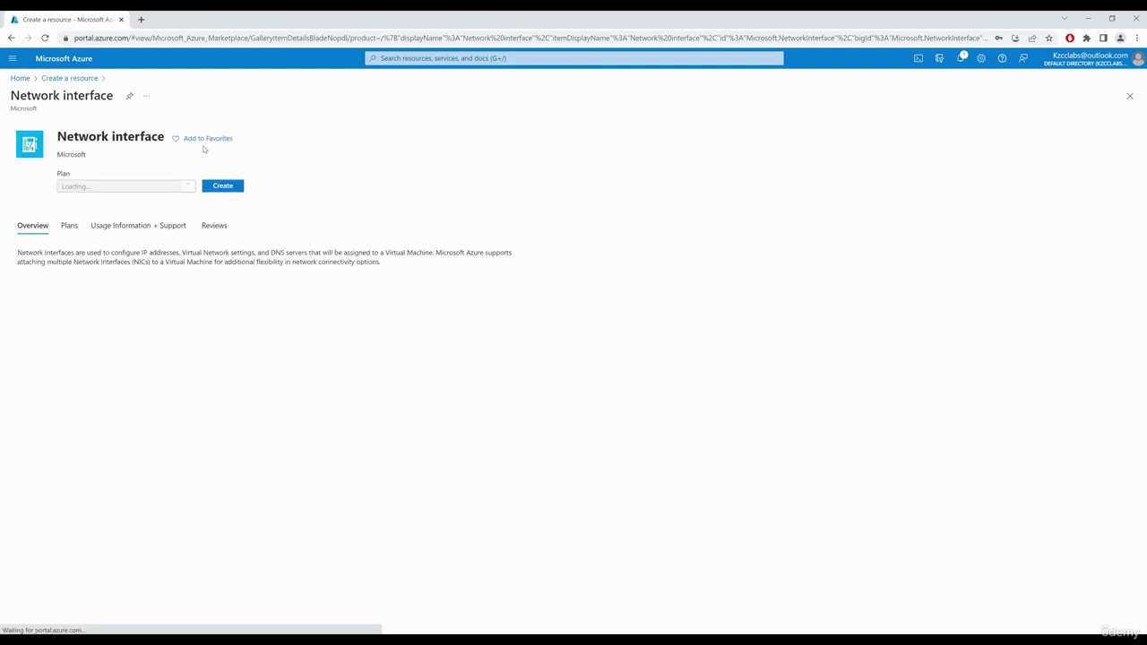
left_click(226, 208)
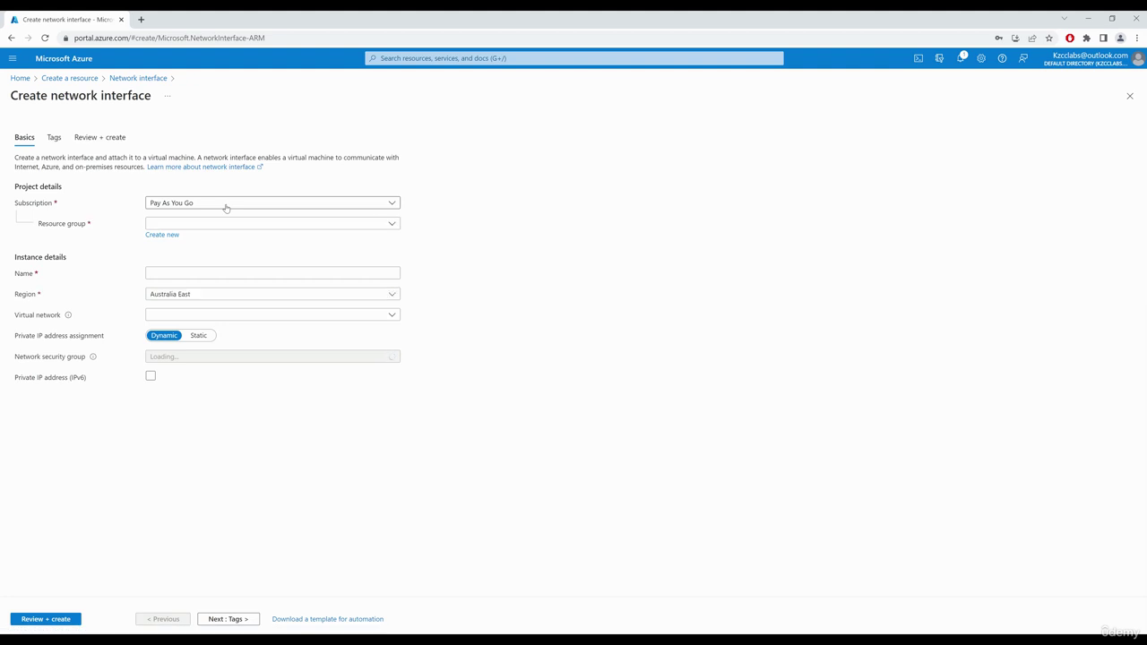
Step: Assign the network interface to resource group VirtualMachine, name it nic-2, and select virtual network VM1-vnet
left_click(356, 224)
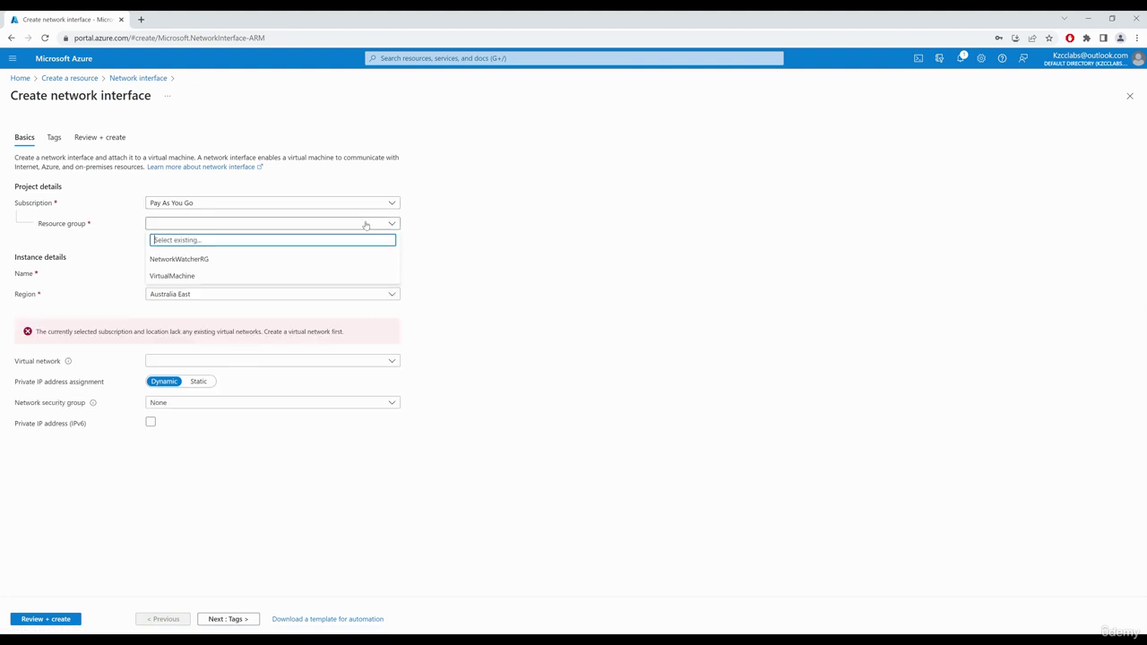
left_click(200, 277)
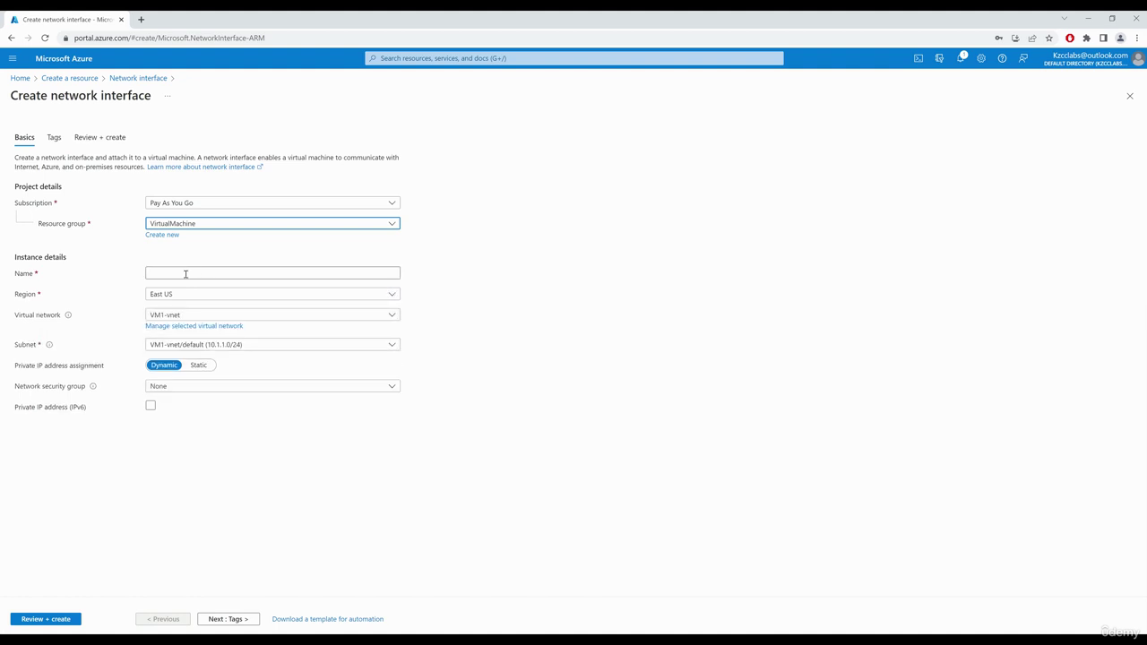
left_click(185, 273)
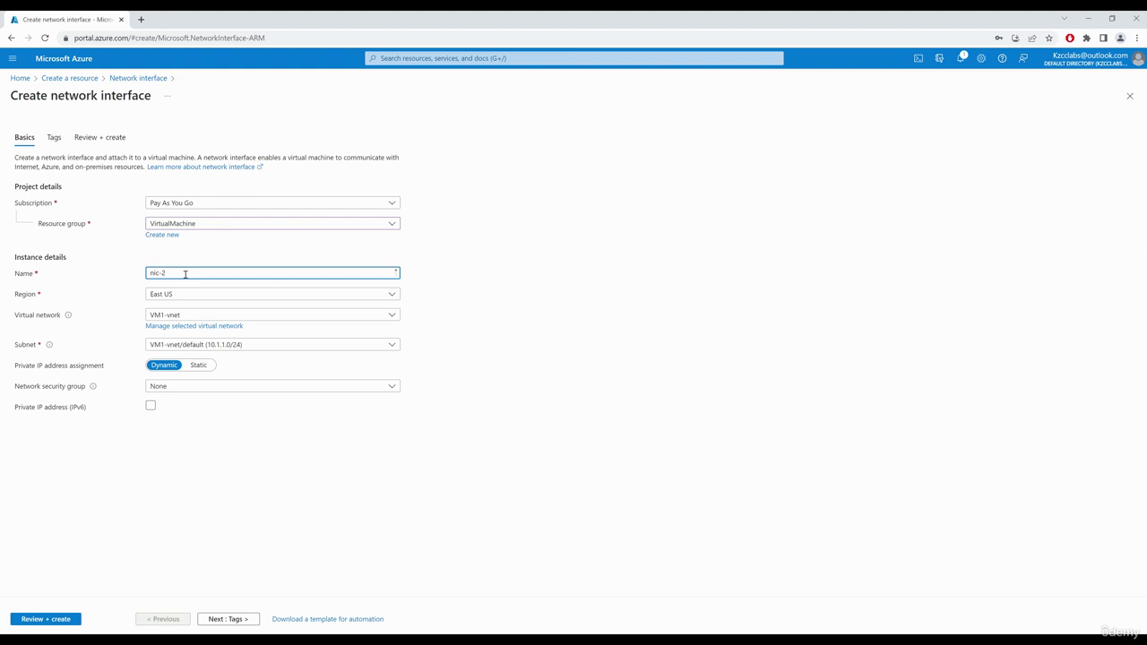
left_click(306, 317)
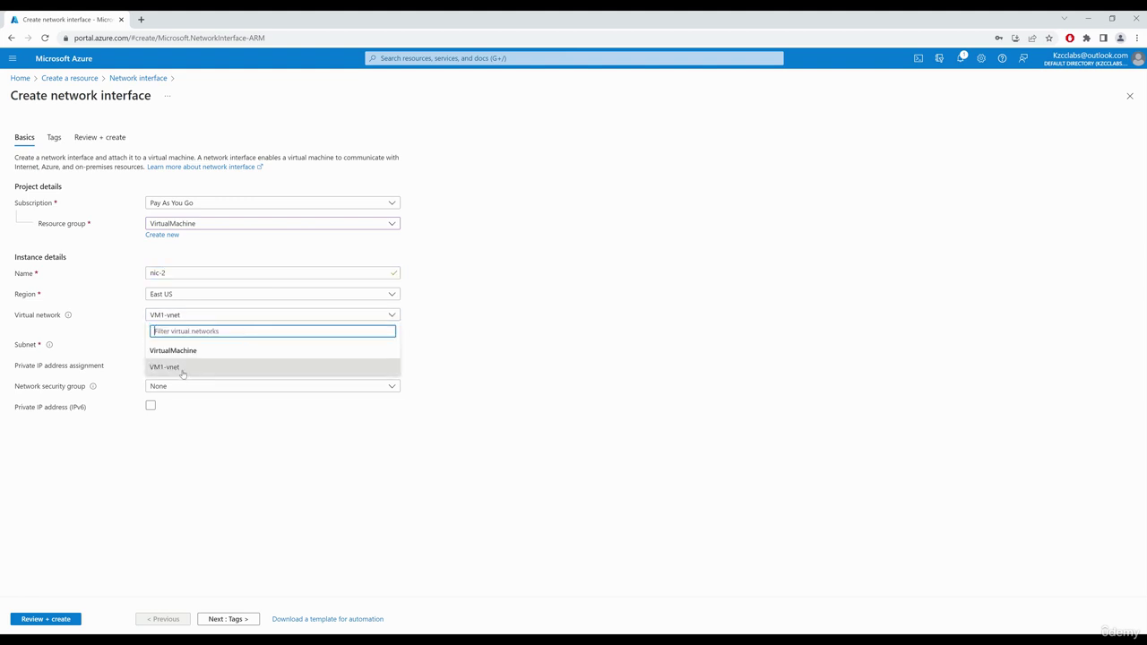
left_click(182, 373)
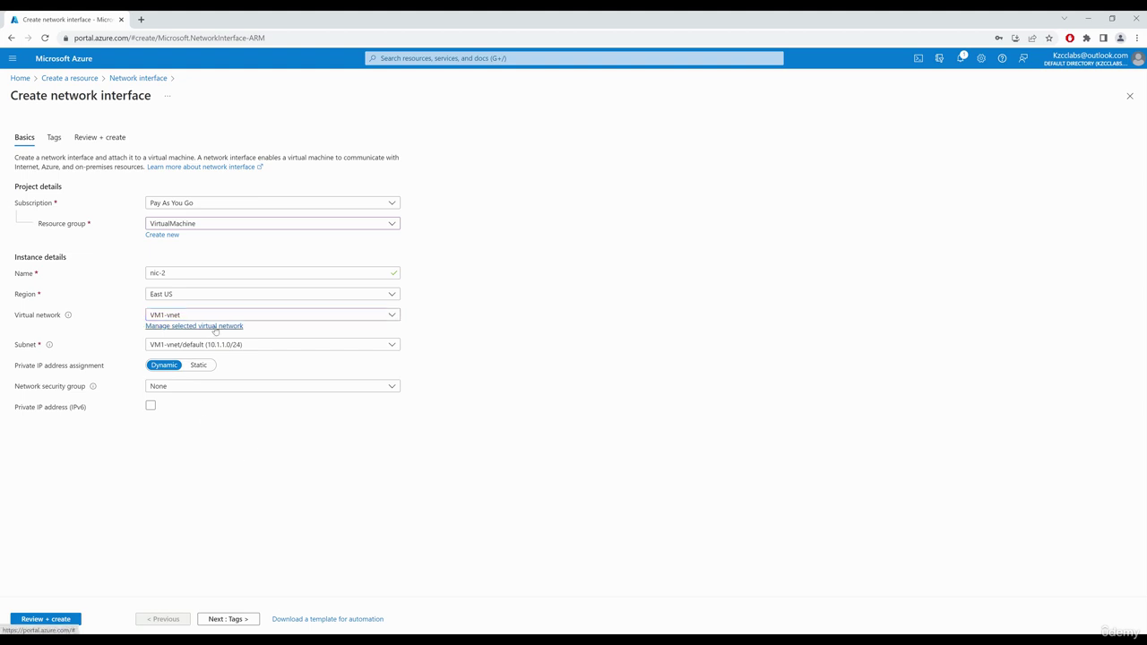
Step: Add a subnet named Subnet2 with the default address range 10.1.0.0/24 to the VM1-vnet virtual network
left_click(215, 328)
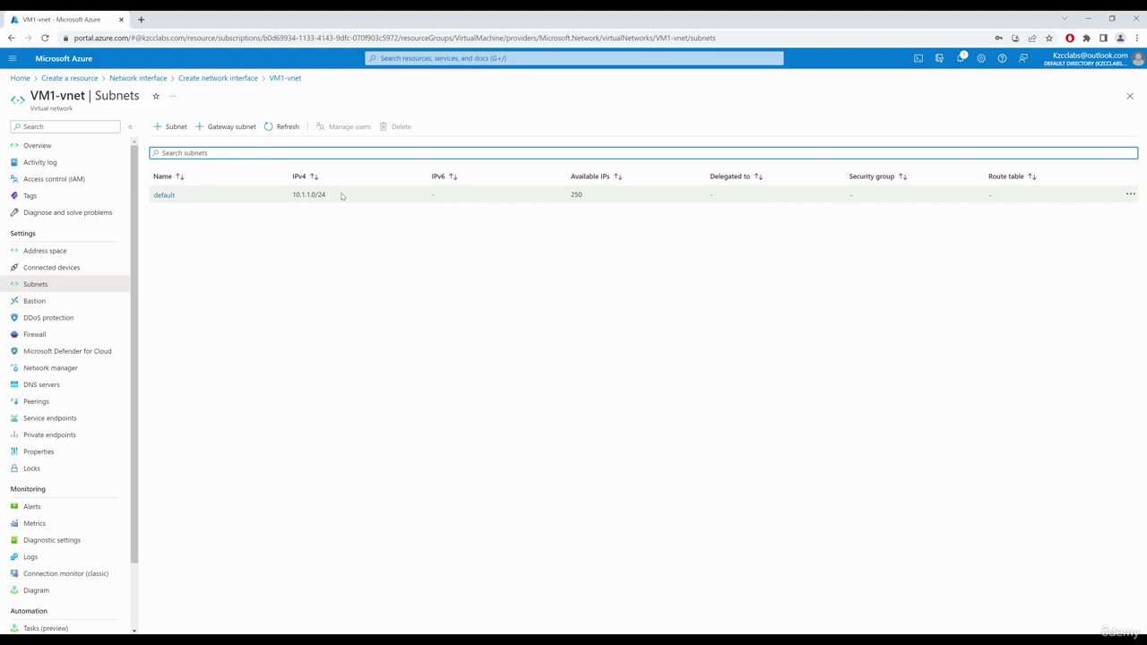
left_click(170, 132)
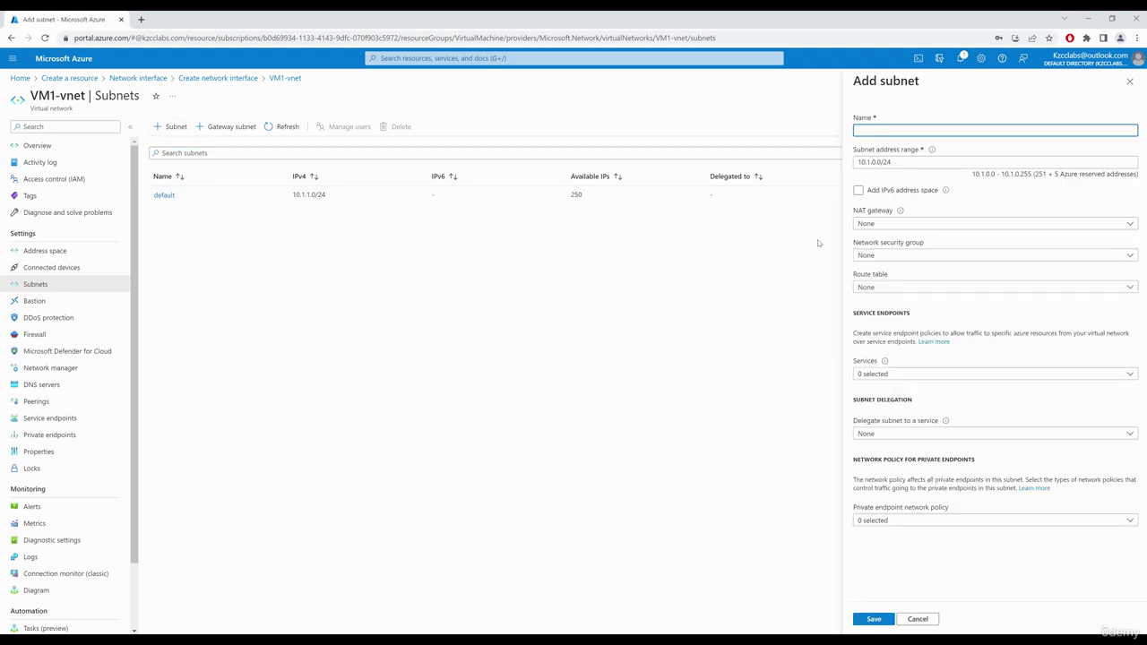
type("Subnet2")
left_click(872, 625)
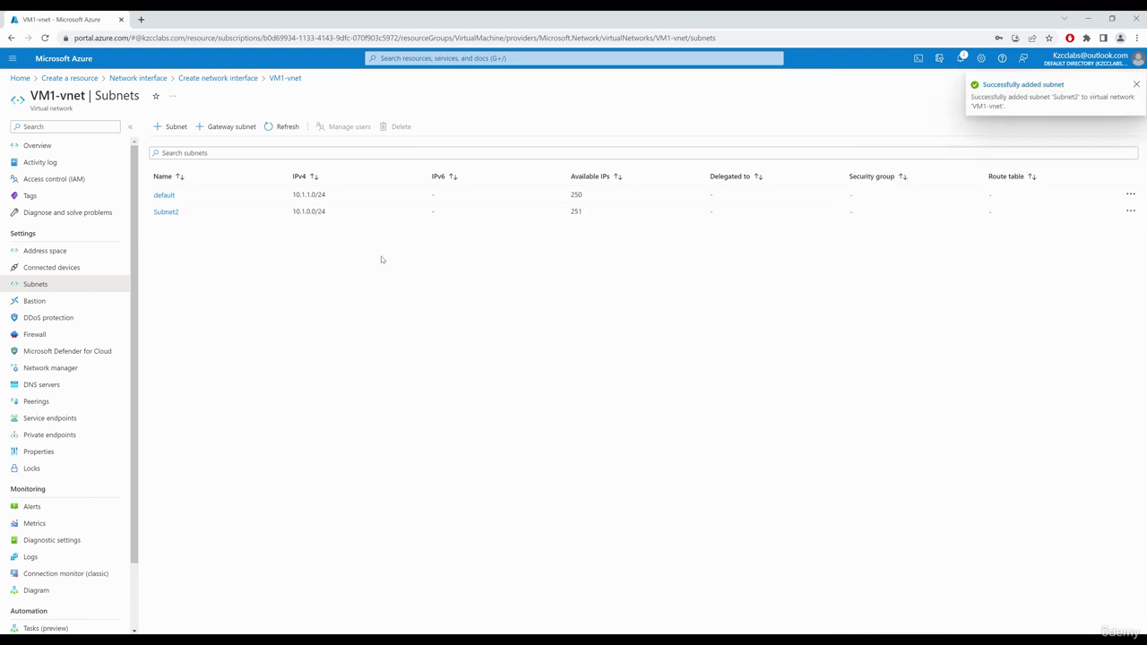
Step: Return to the network interface form, assign VM1-vnet/Subnet2 as its subnet, and create the interface
left_click(218, 78)
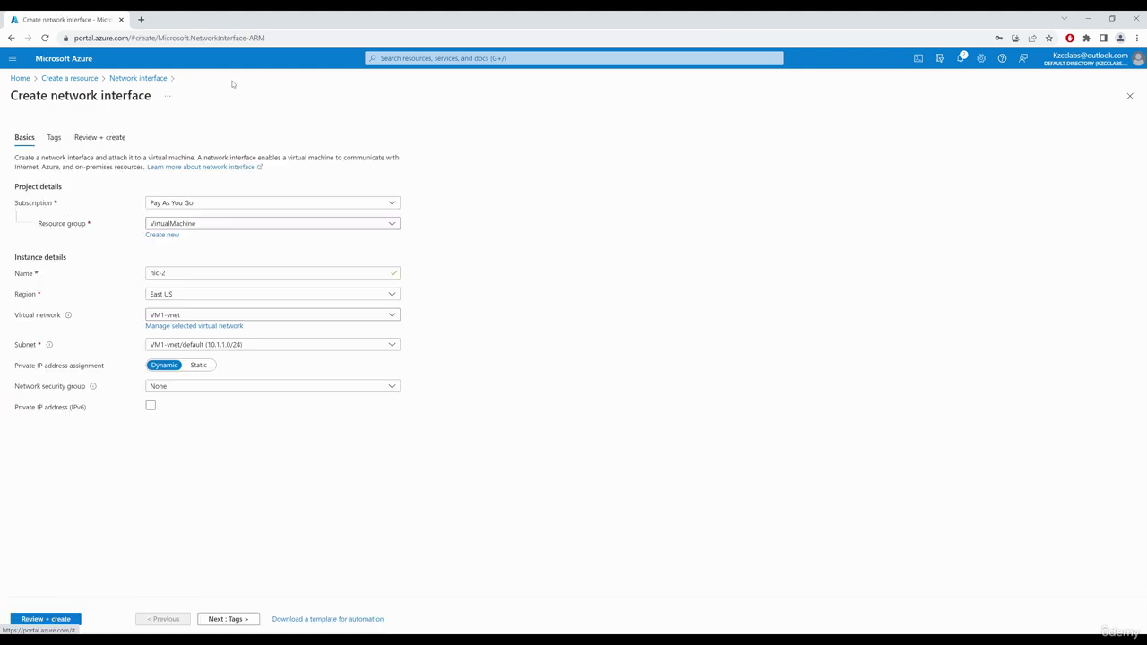
left_click(257, 344)
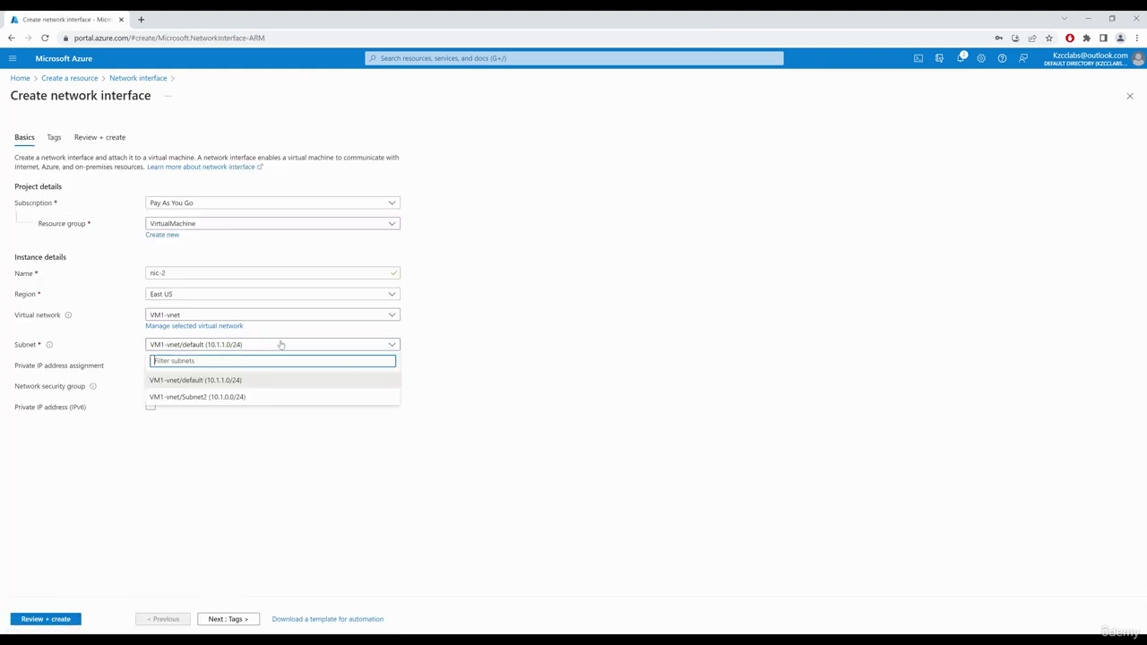
left_click(221, 397)
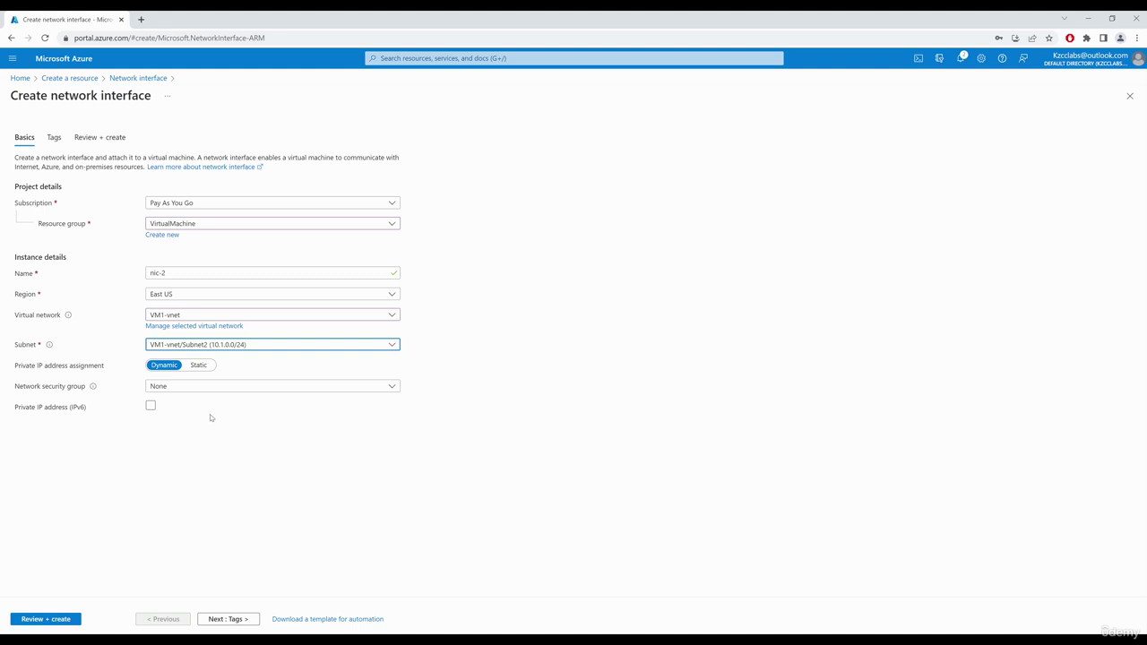
left_click(49, 619)
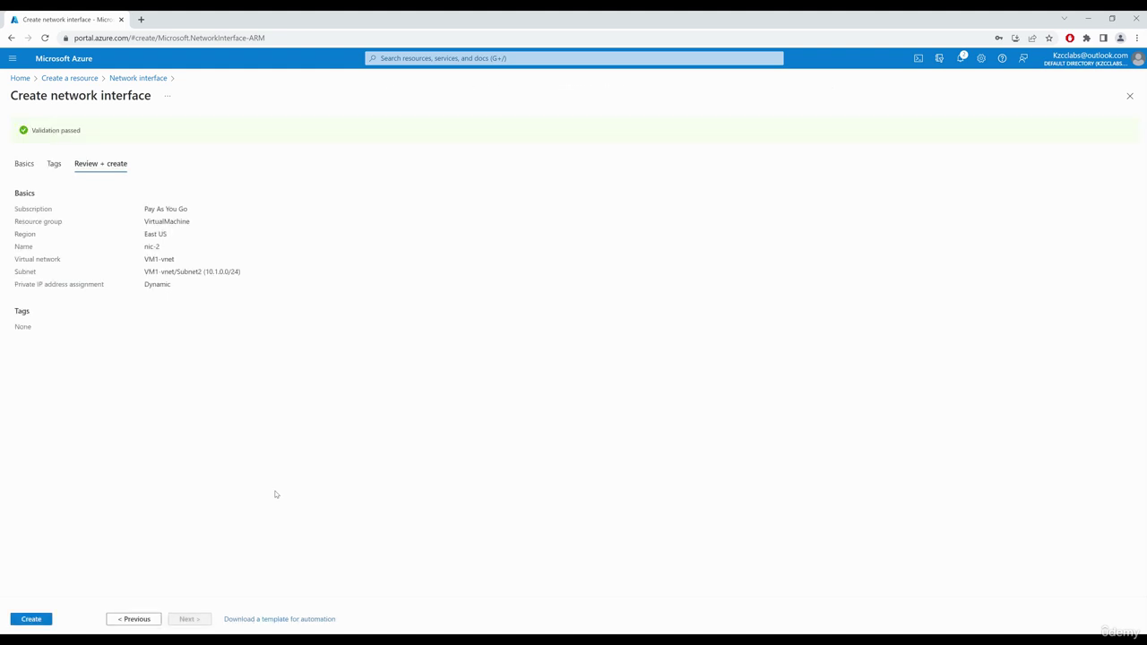
left_click(37, 620)
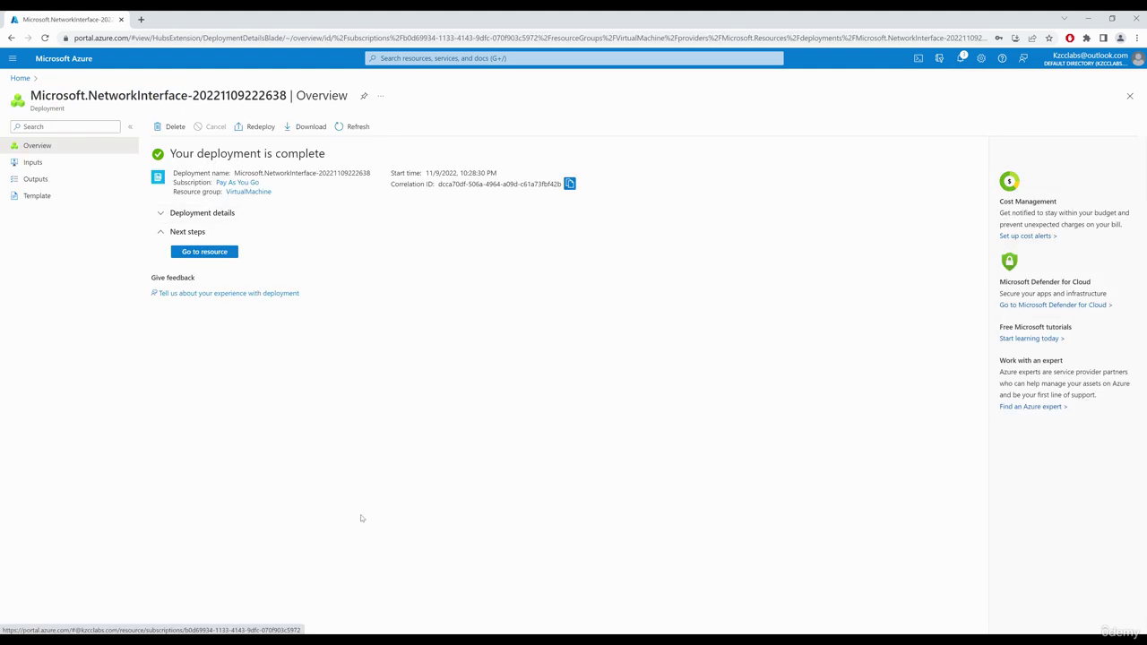
Step: Open the deployed nic-2 resource to check its network security group setting, and return to the portal home page
left_click(220, 253)
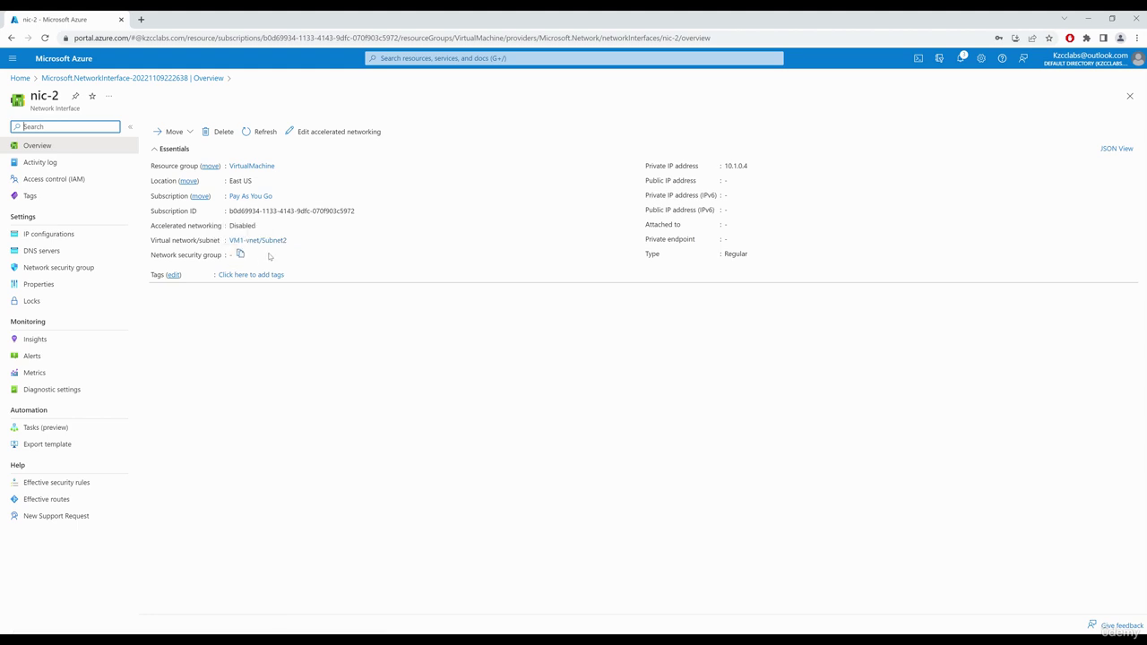
left_click(59, 267)
left_click(20, 78)
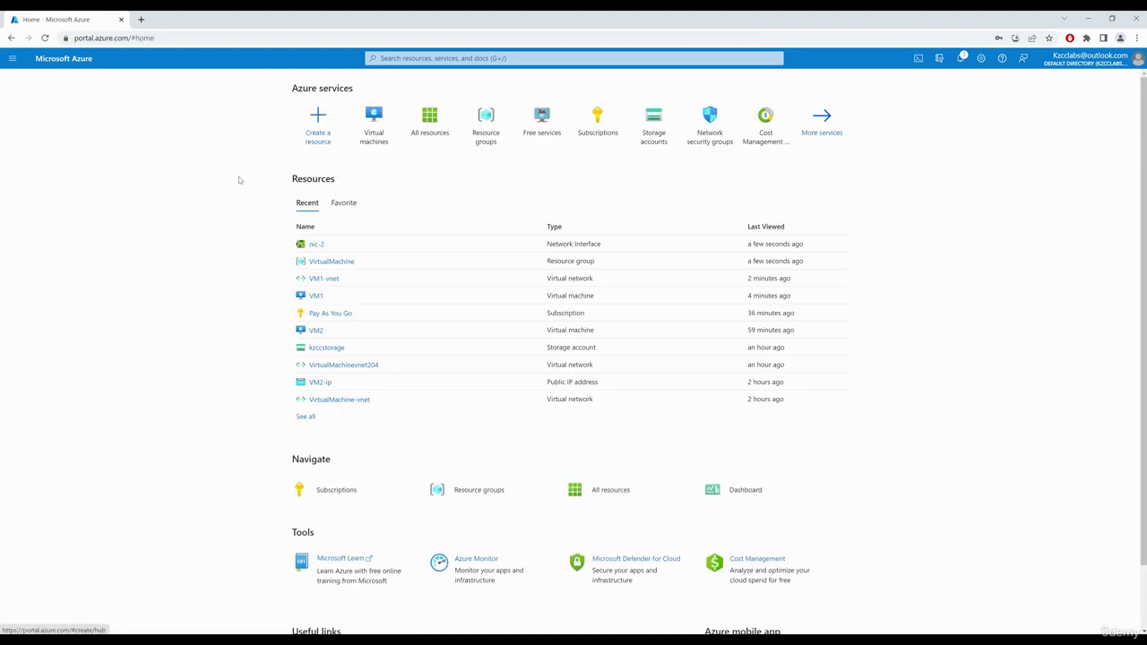
Step: Search the marketplace for "network security group" and start creating a new Network security group
left_click(329, 119)
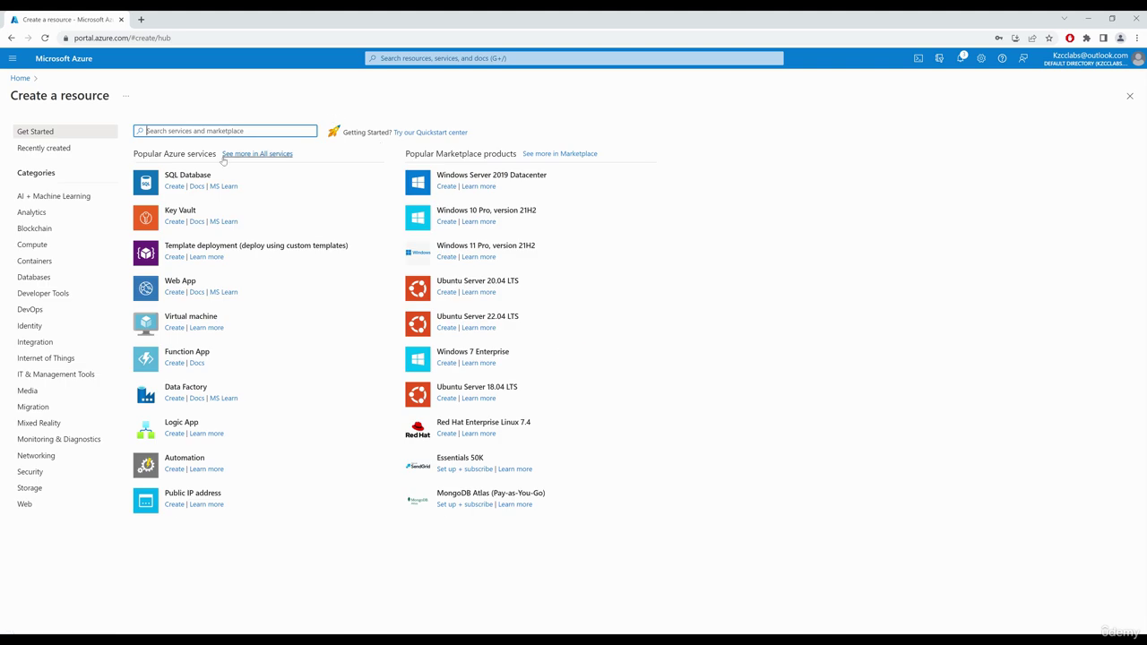
left_click(249, 127)
type("n")
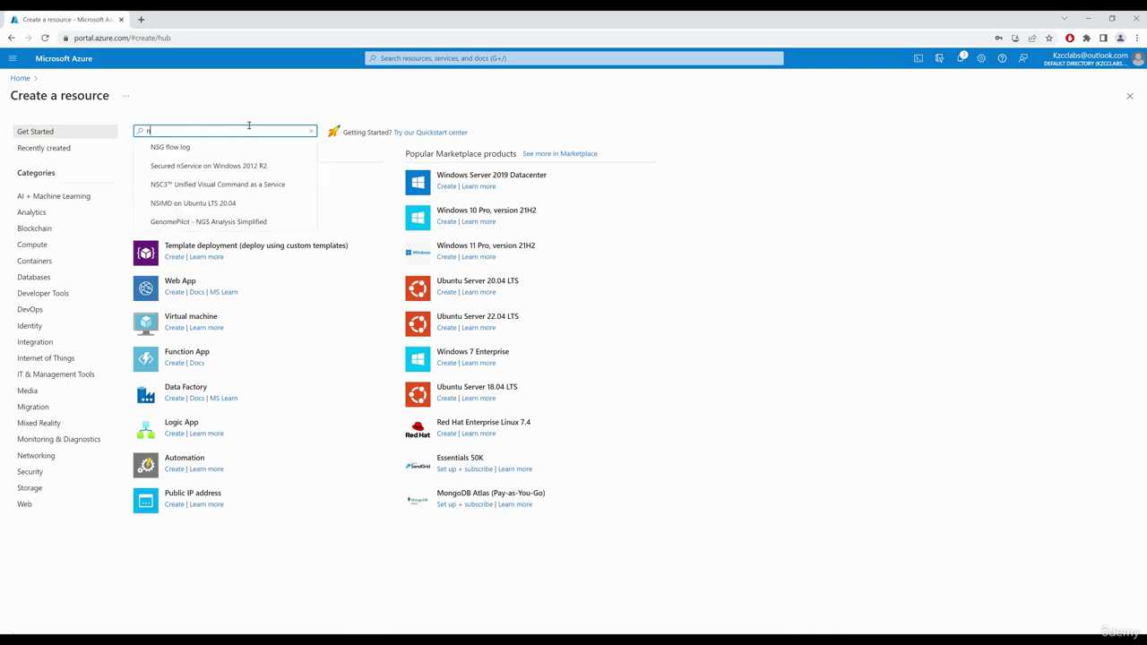
type("sgetwork")
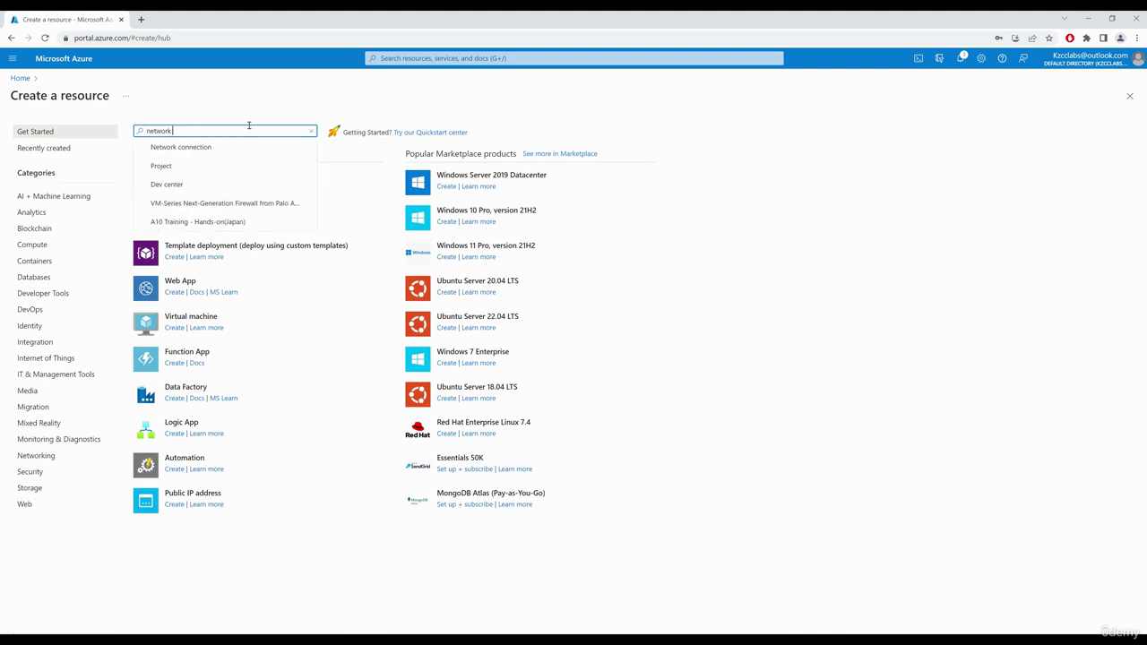
type(" security gr")
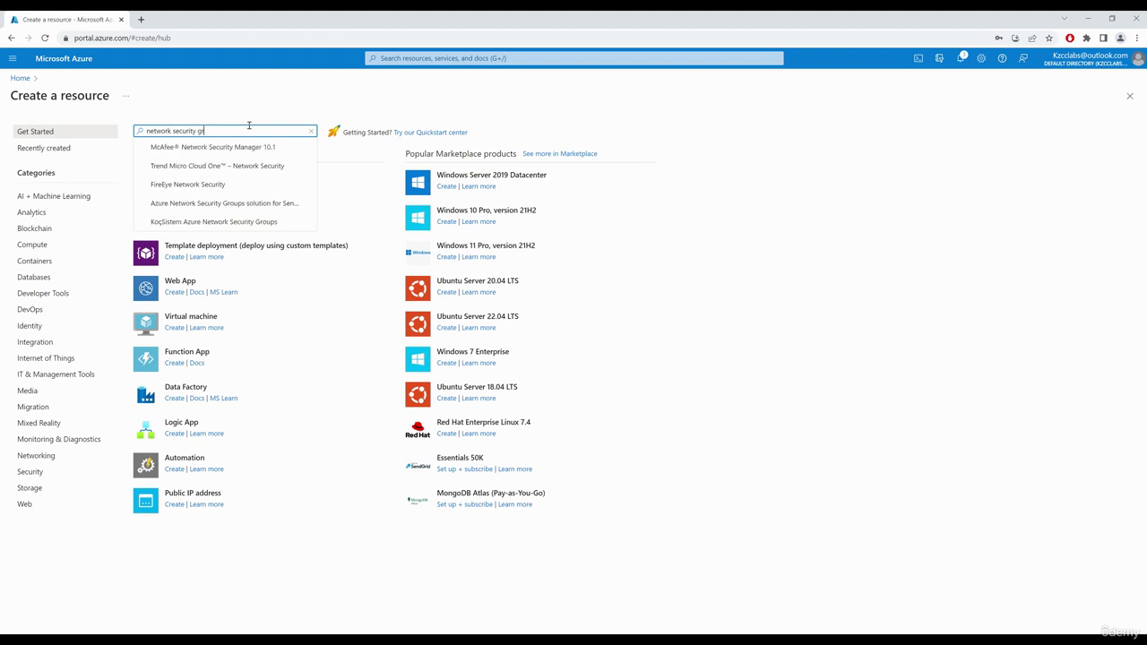
type("oup")
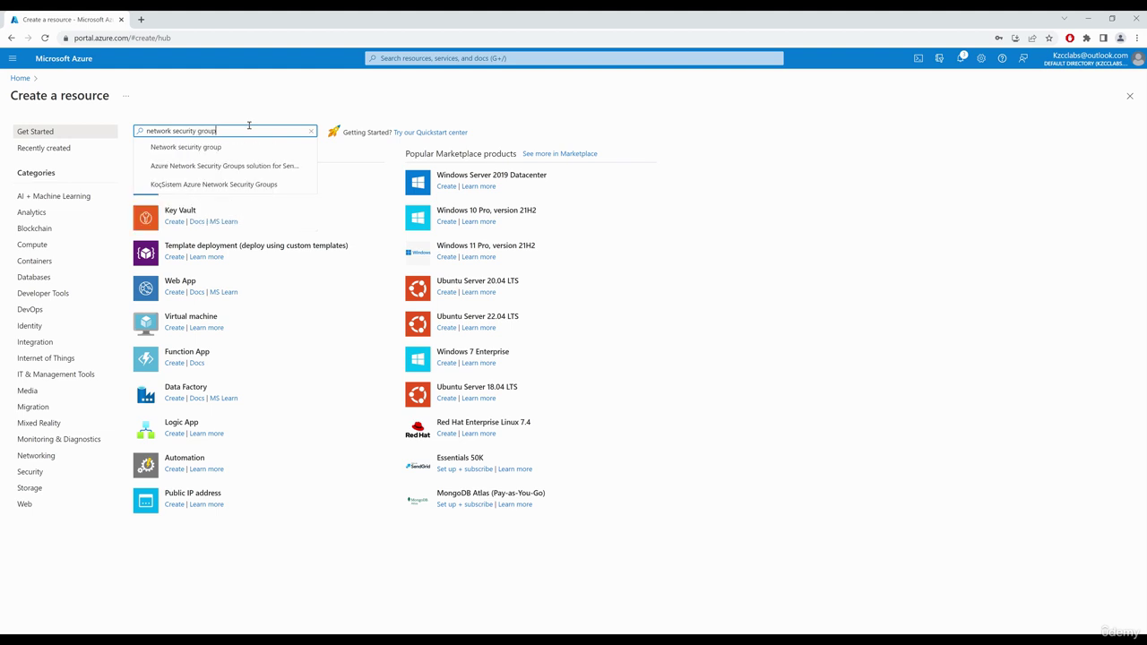
left_click(228, 151)
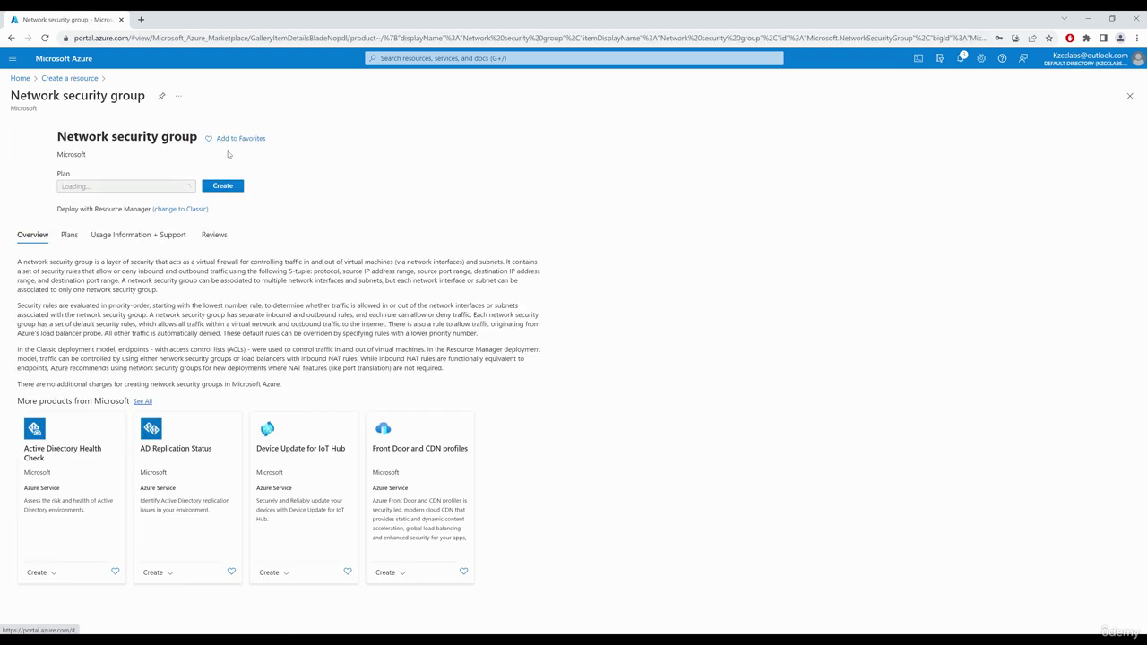
left_click(224, 206)
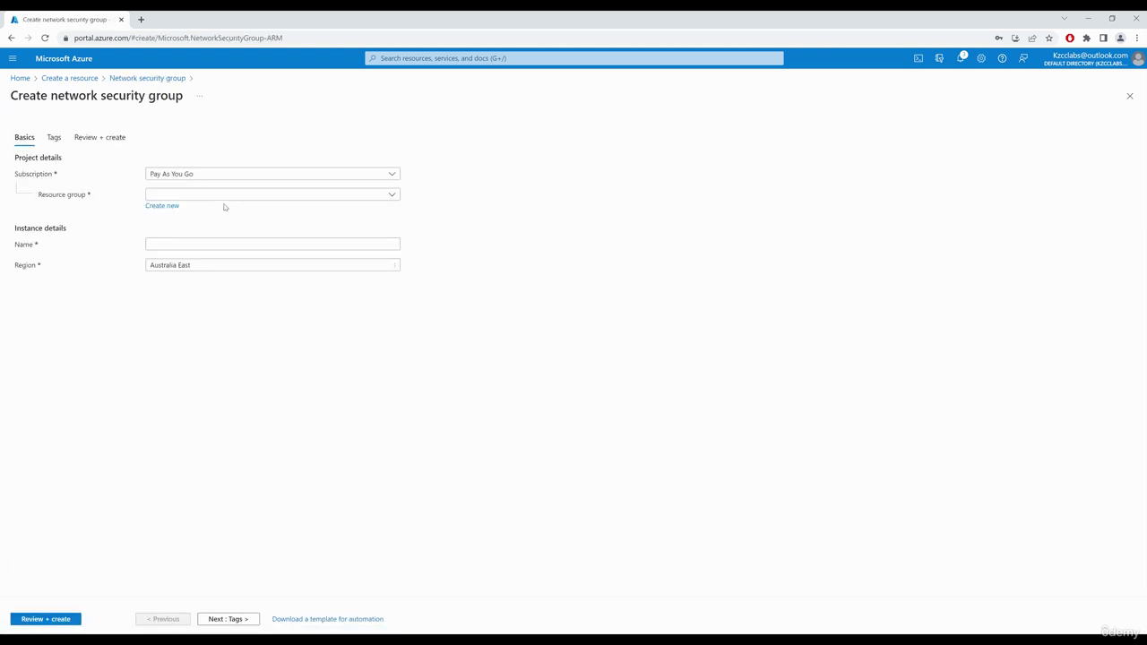
Step: Set the security group's resource group to VirtualMachine, name to nsg-2 and region to Central India, and submit it for review
left_click(381, 193)
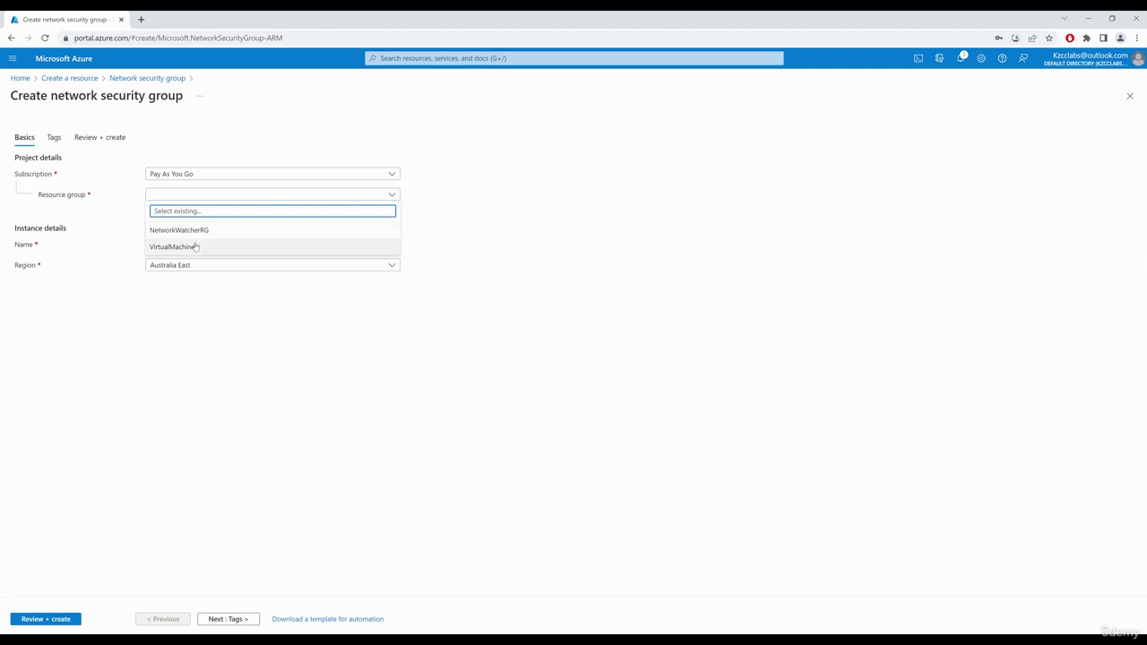
left_click(196, 247)
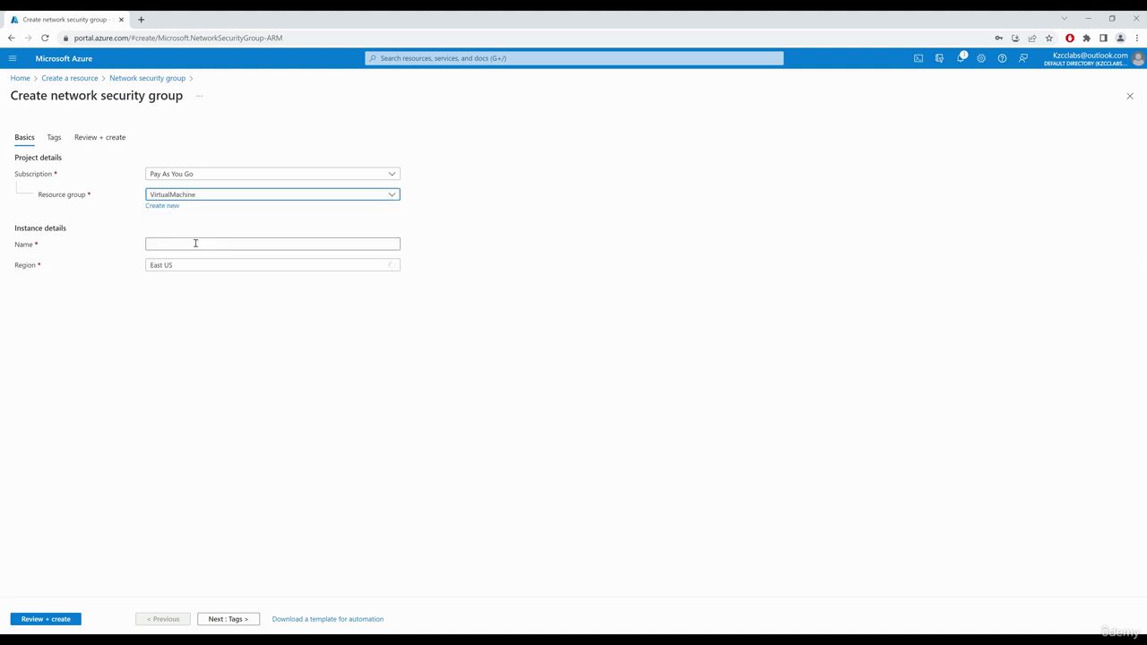
left_click(191, 246)
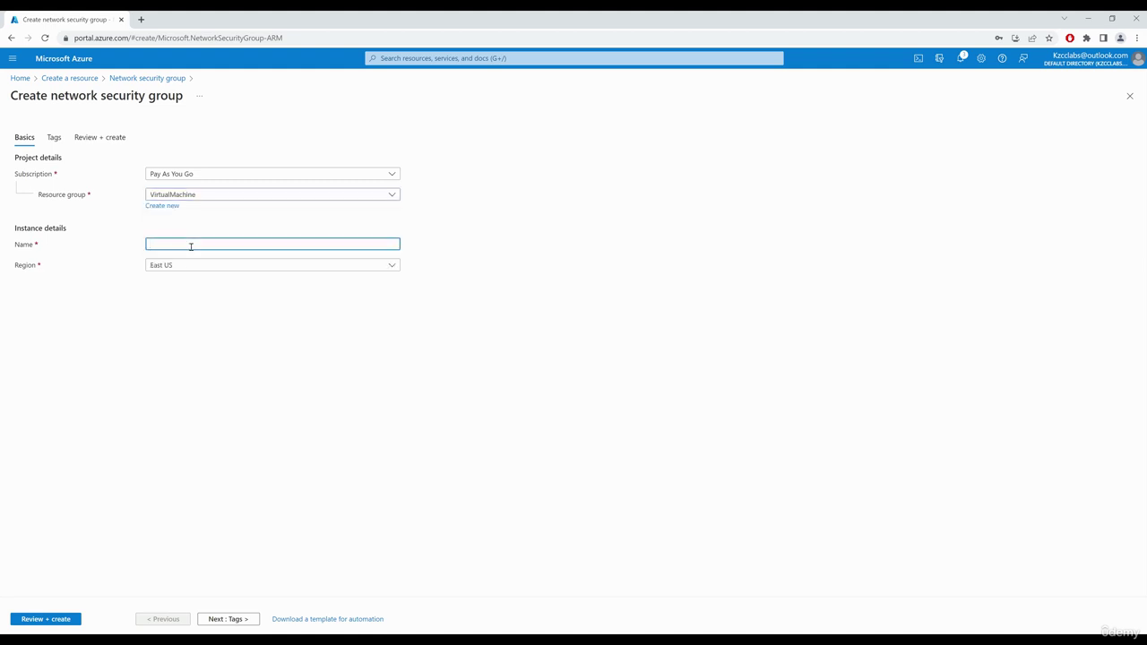
type("nsg-2")
left_click(209, 267)
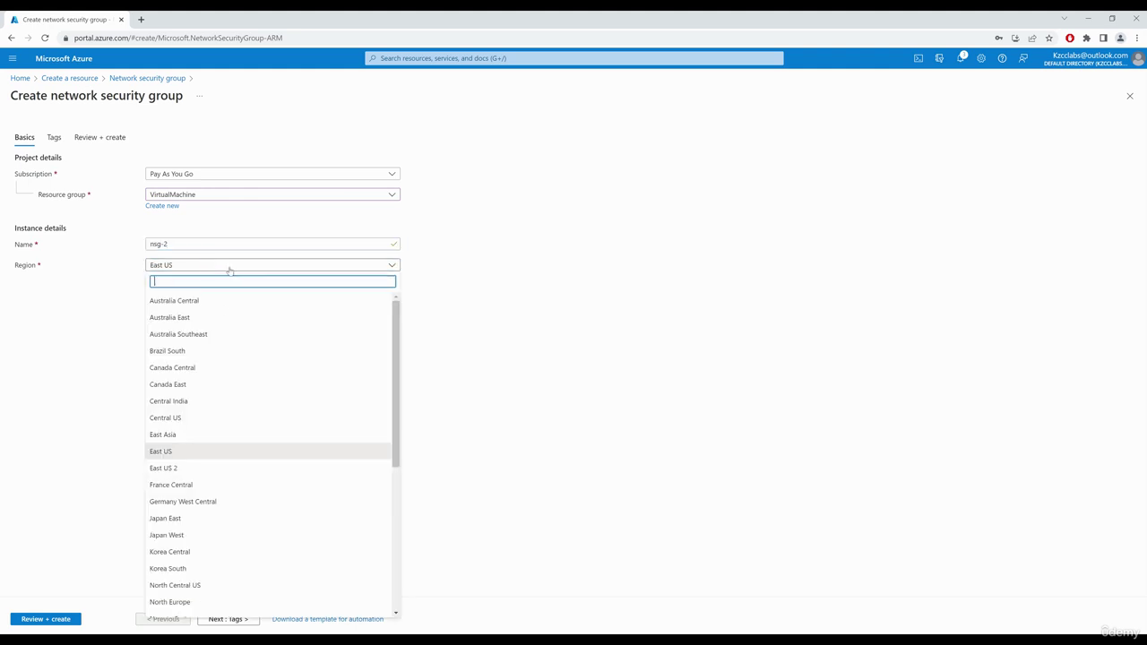
left_click(220, 407)
left_click(65, 619)
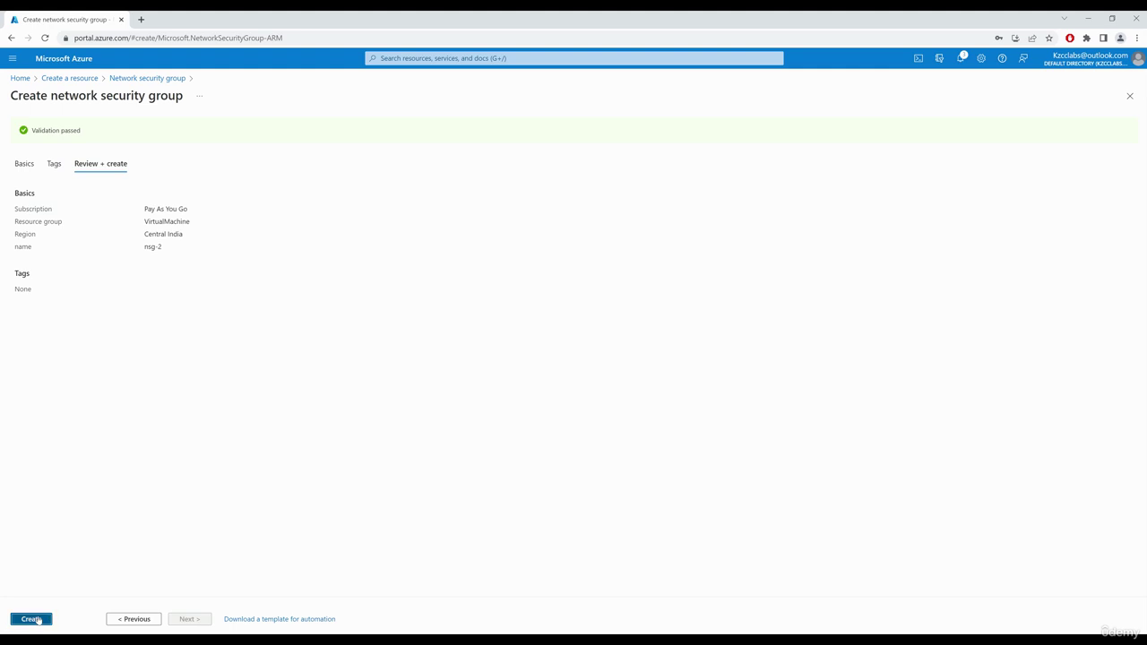
Step: Create the reviewed network security group nsg-2 and open the deployed resource
left_click(38, 621)
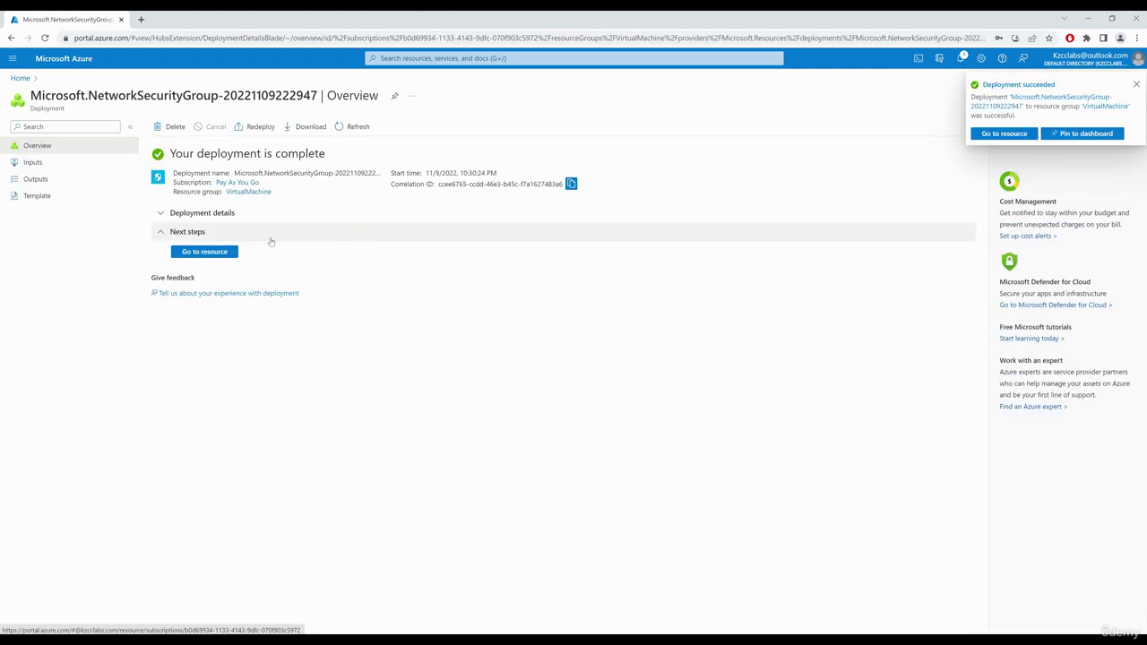
left_click(207, 258)
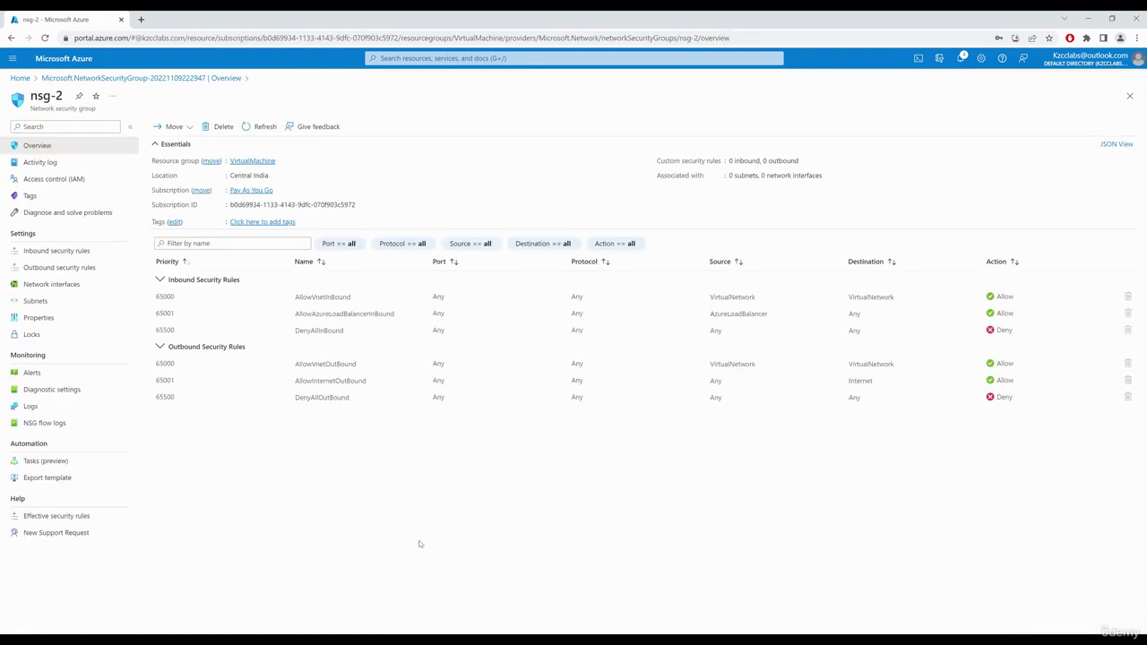
Step: Try to associate a network interface with the nsg-2 security group
left_click(88, 284)
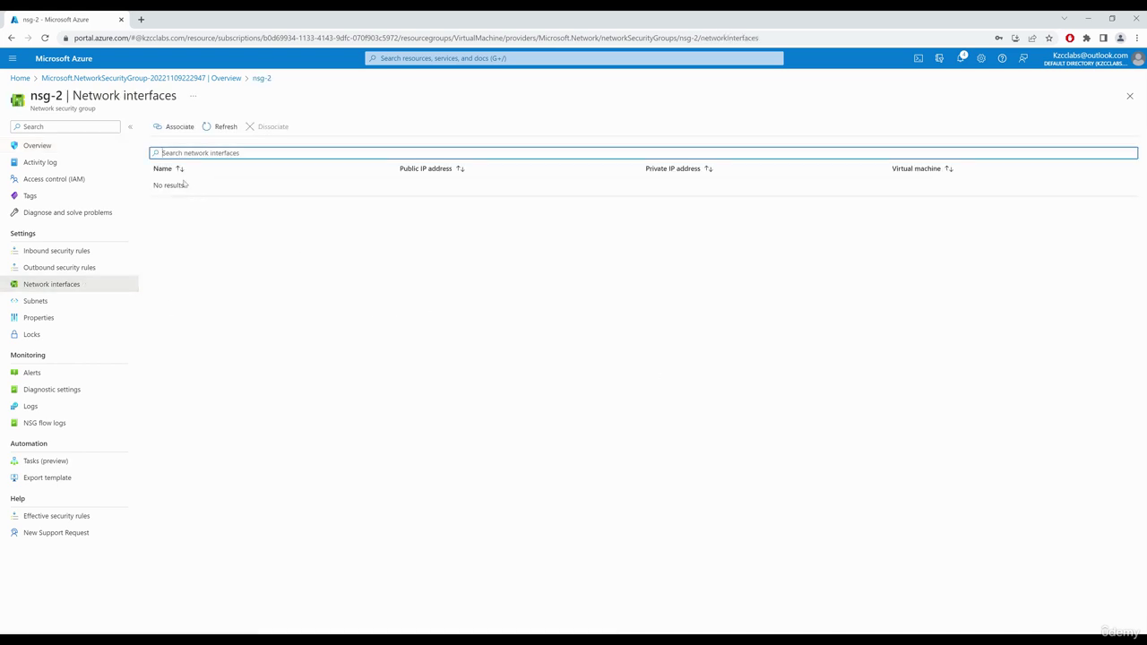
left_click(177, 127)
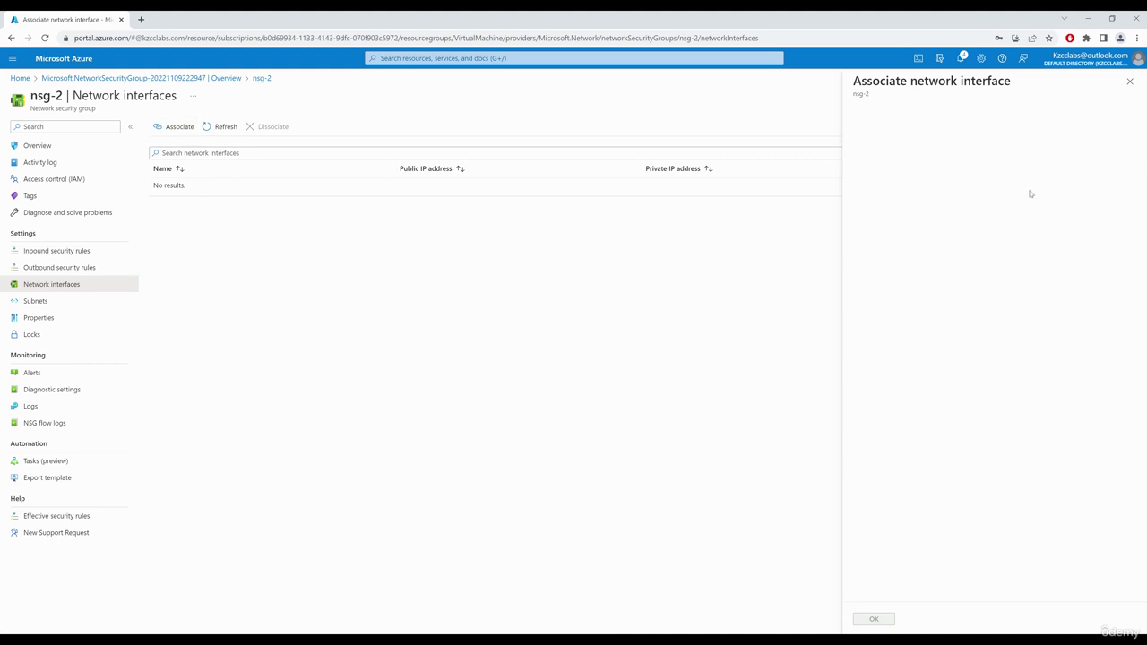
left_click(1078, 130)
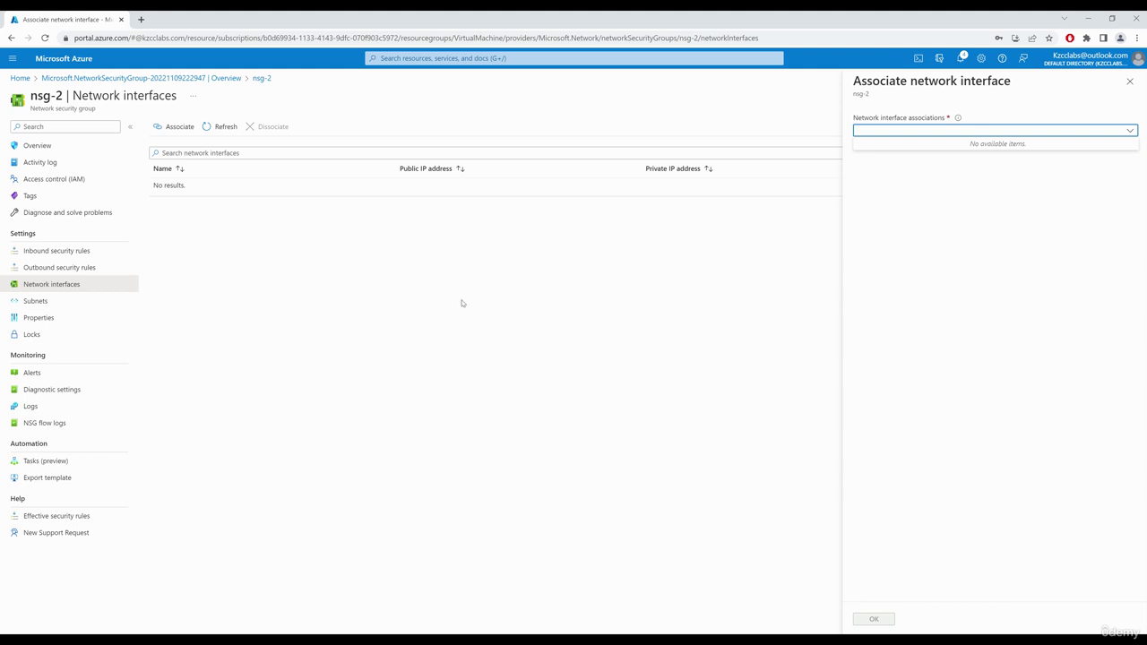
left_click(464, 304)
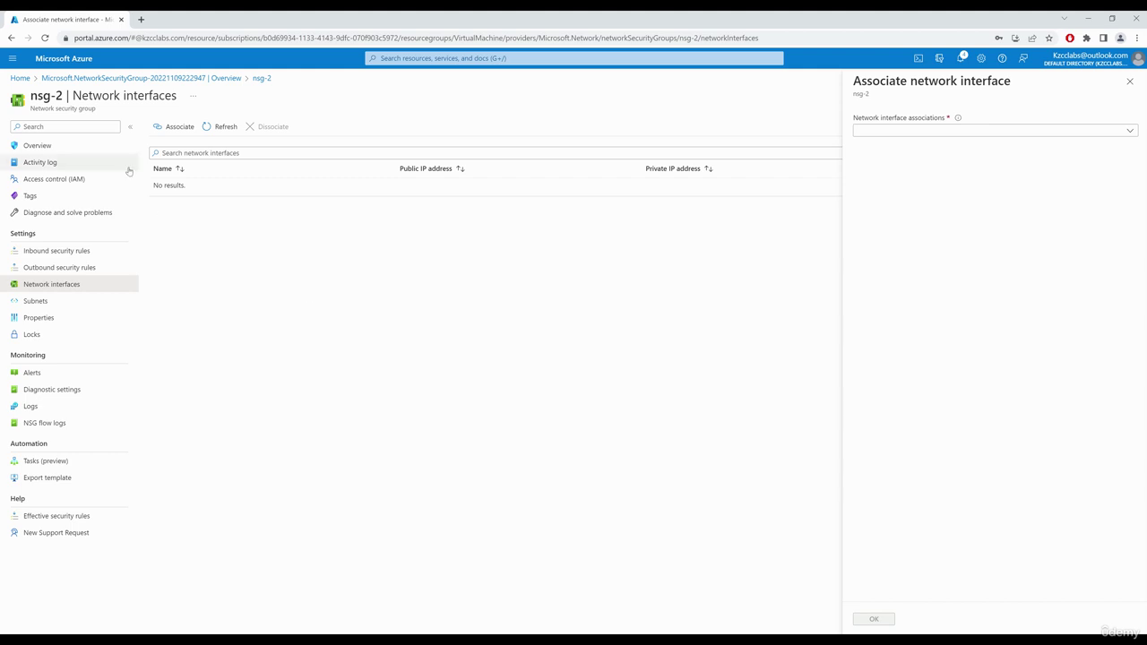
Step: Return to the portal home page, search the marketplace for "network security group" and start creating another one
left_click(18, 80)
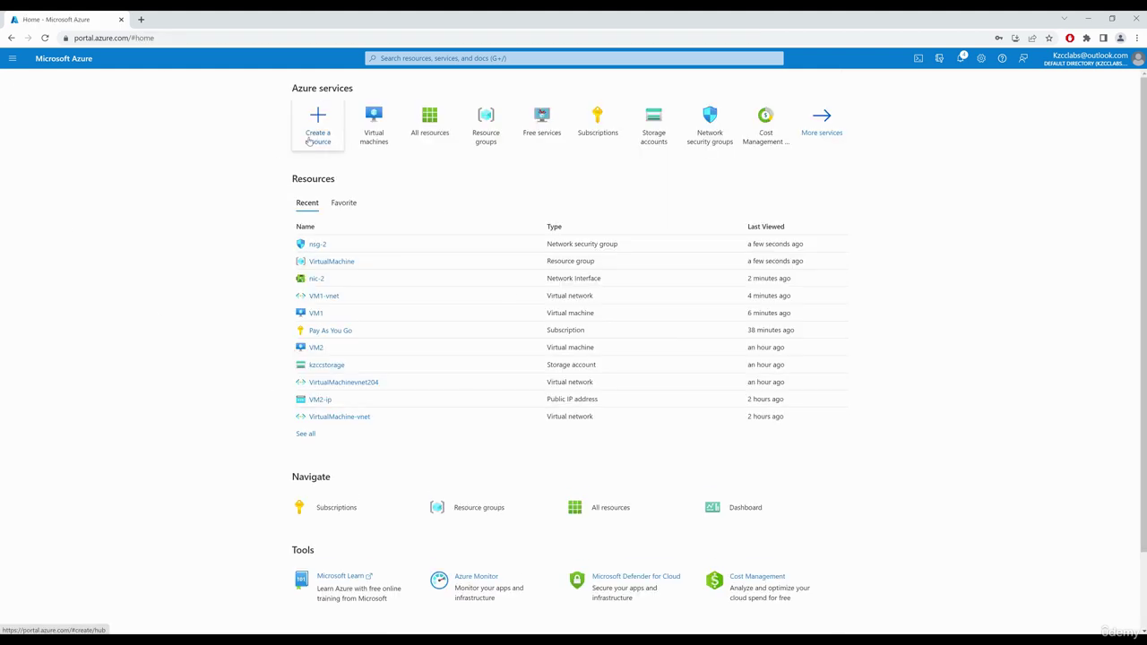
left_click(314, 156)
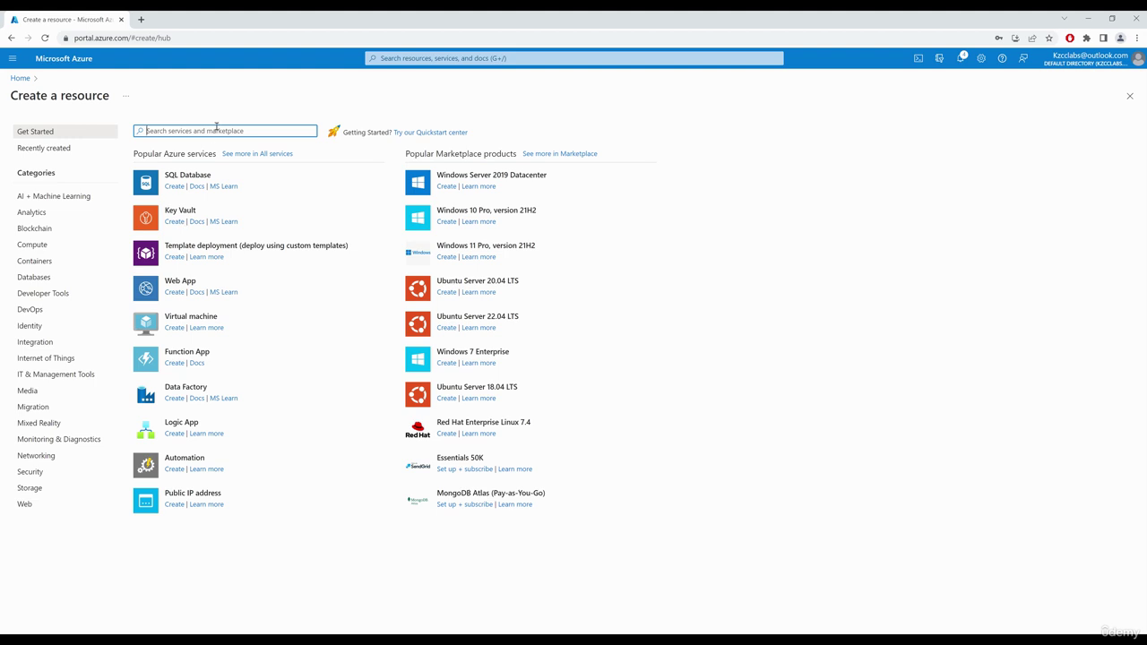
type("network security group")
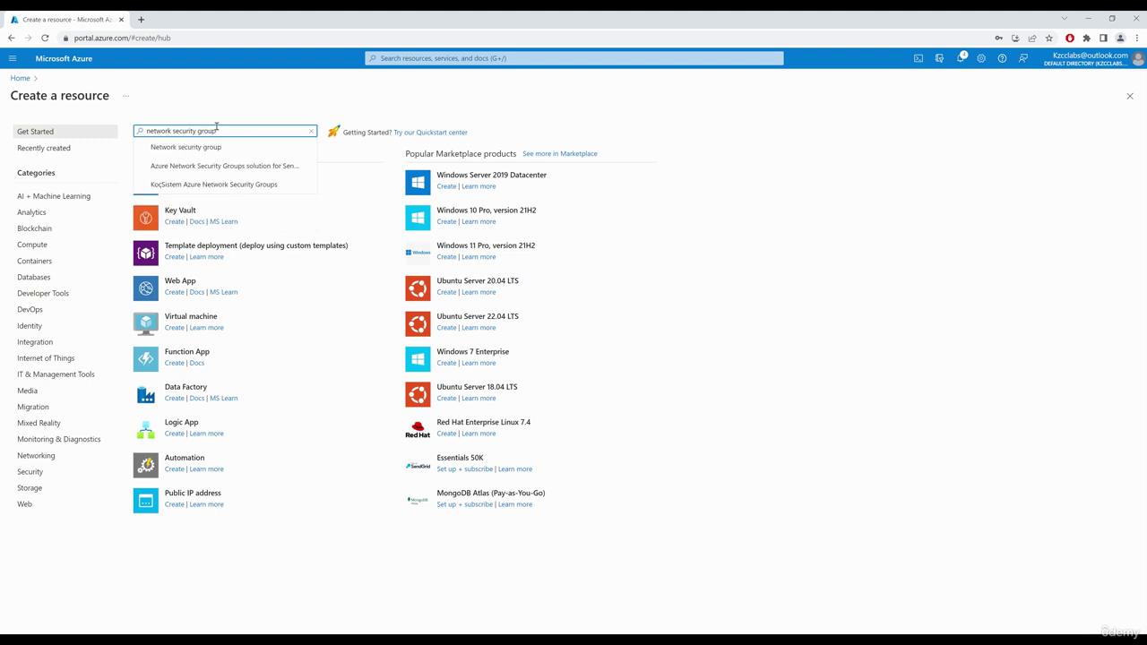
left_click(203, 147)
left_click(222, 186)
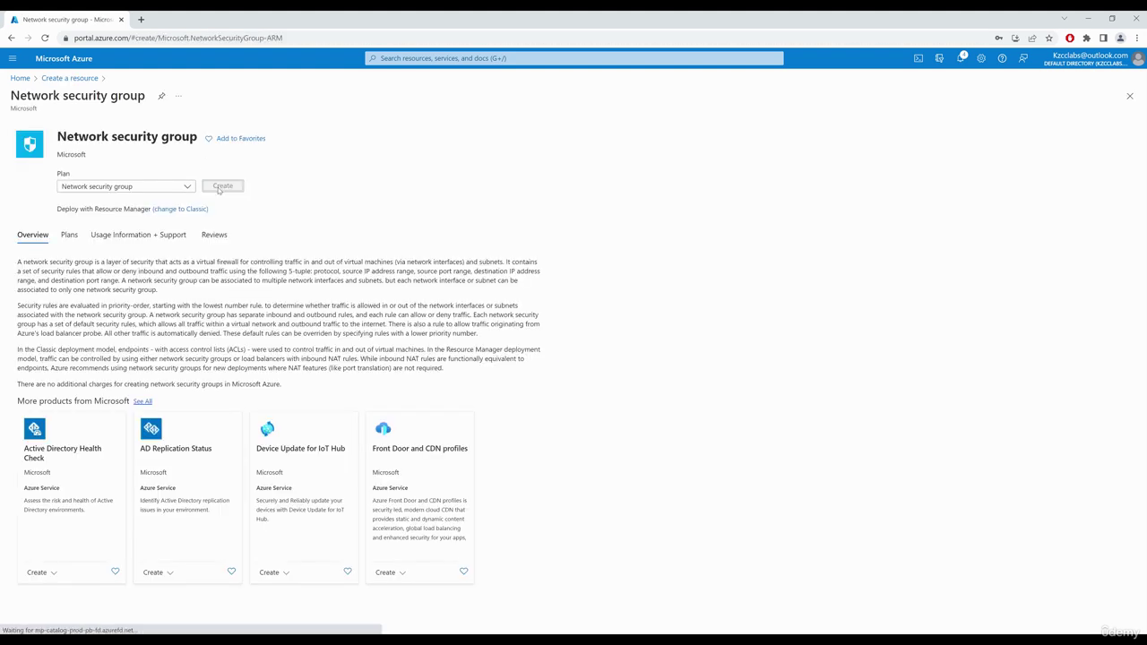
Step: Create the security group in resource group VirtualMachine with the name nsg-3, keeping the region East US
left_click(274, 195)
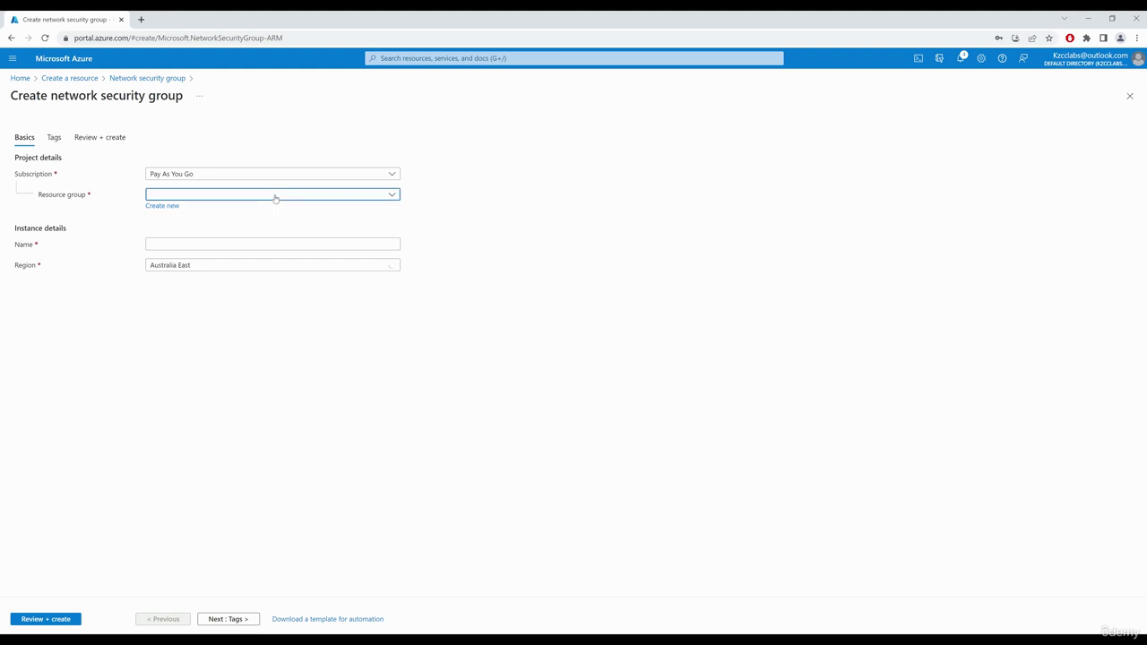
left_click(208, 249)
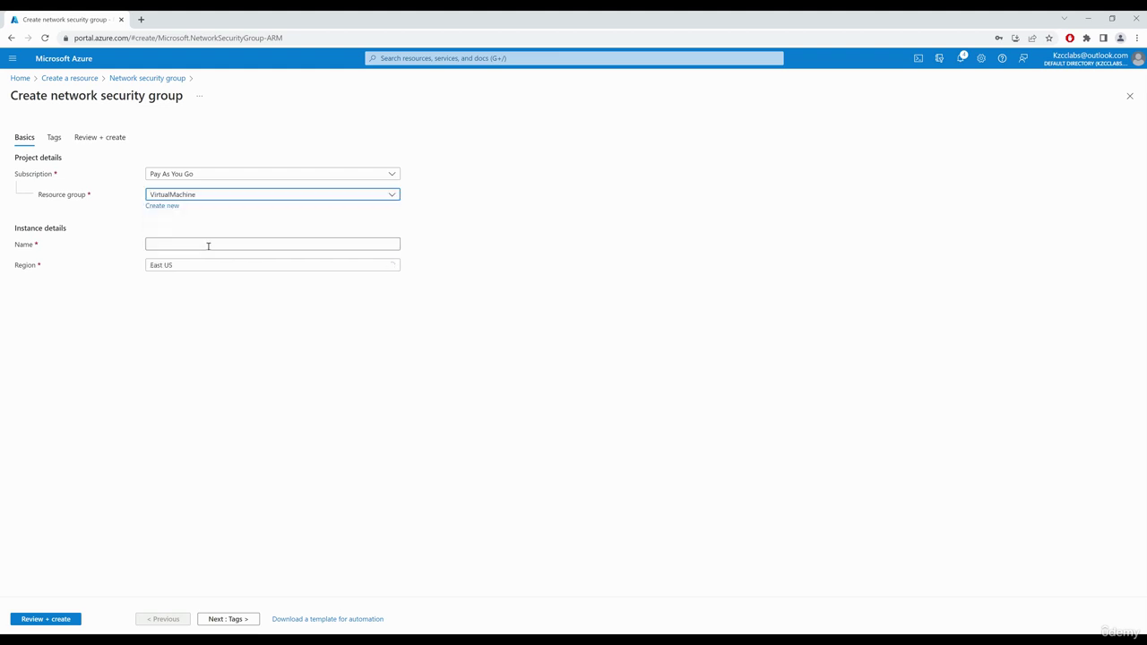
left_click(193, 245)
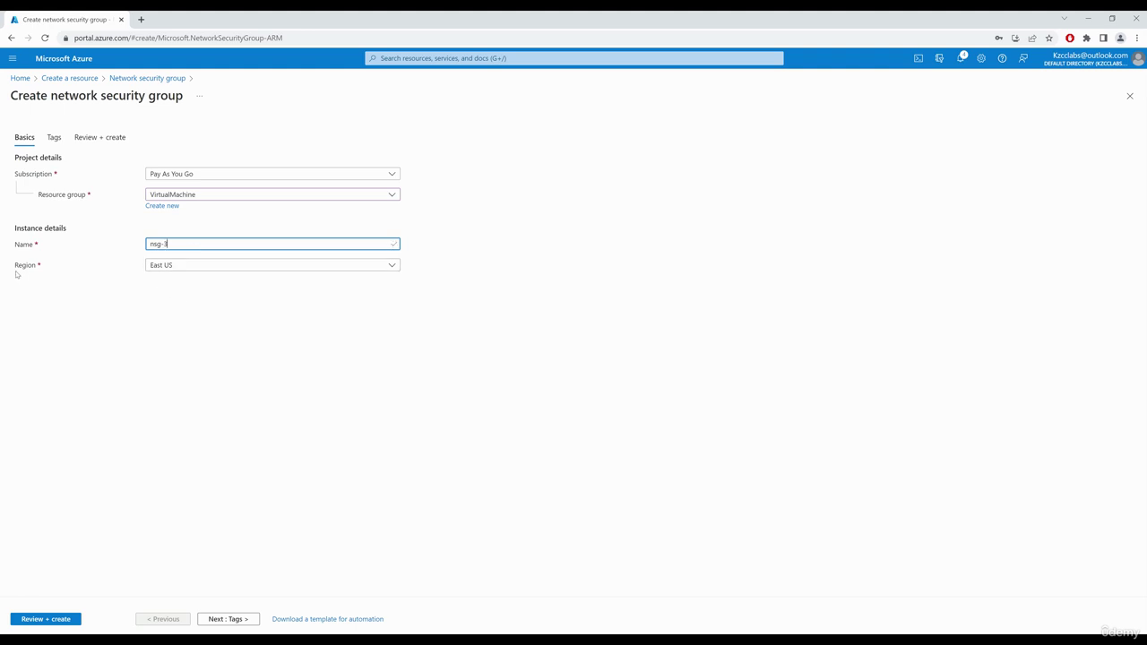
left_click(53, 621)
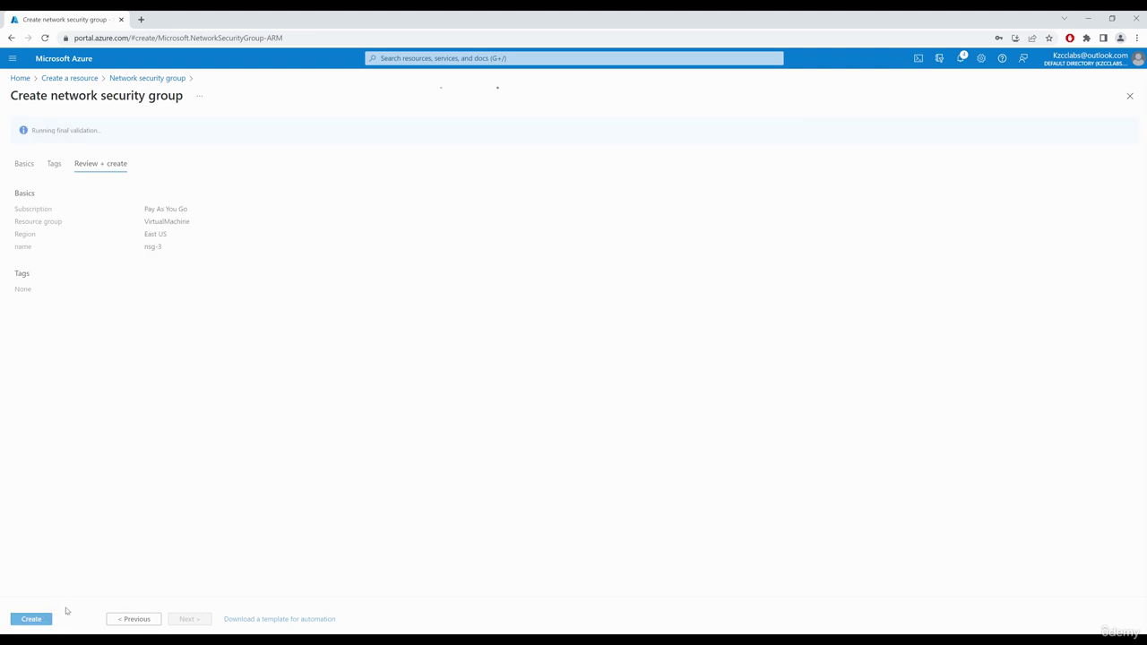
left_click(40, 619)
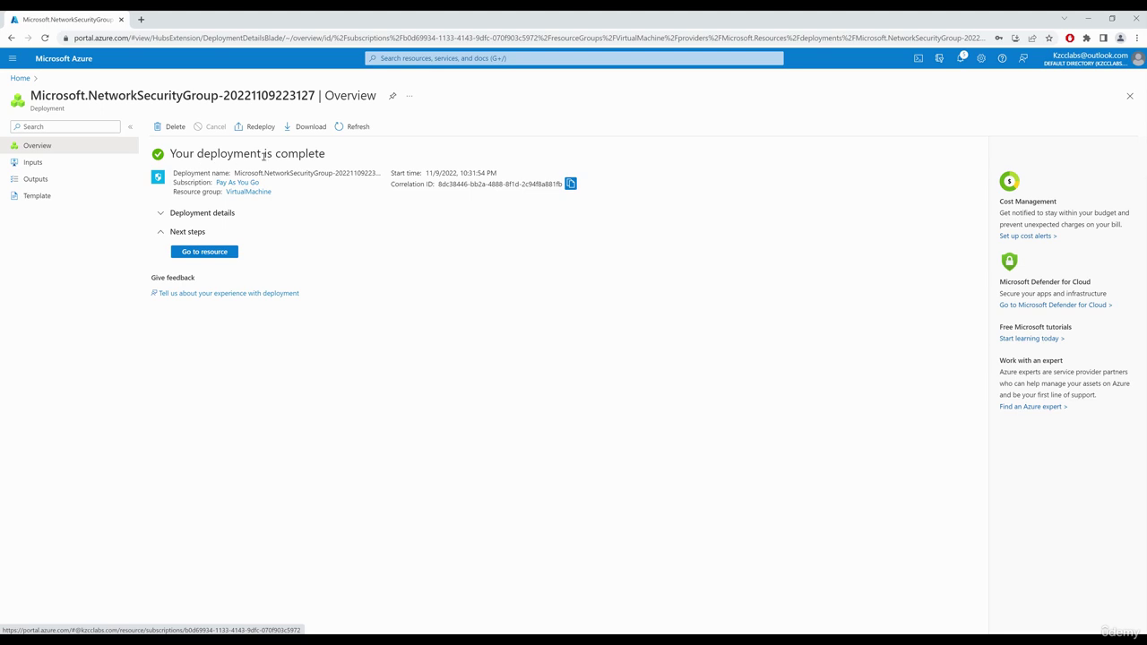
Step: Open the deployed nsg-3 resource and associate the network interface nic-2 with it
left_click(213, 255)
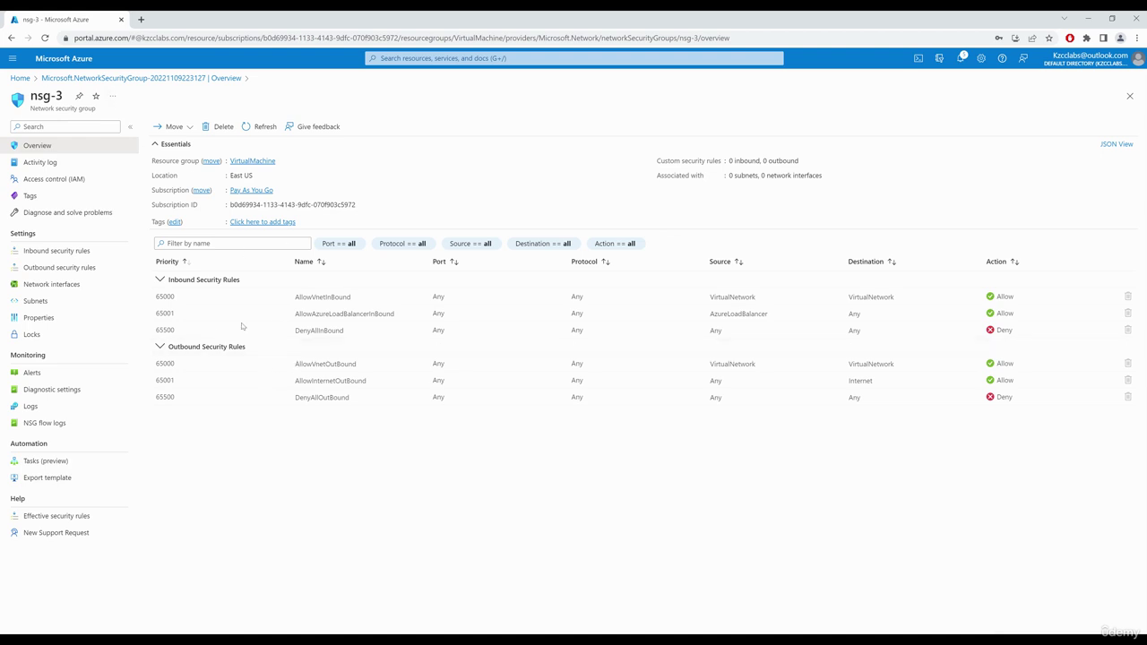
left_click(75, 287)
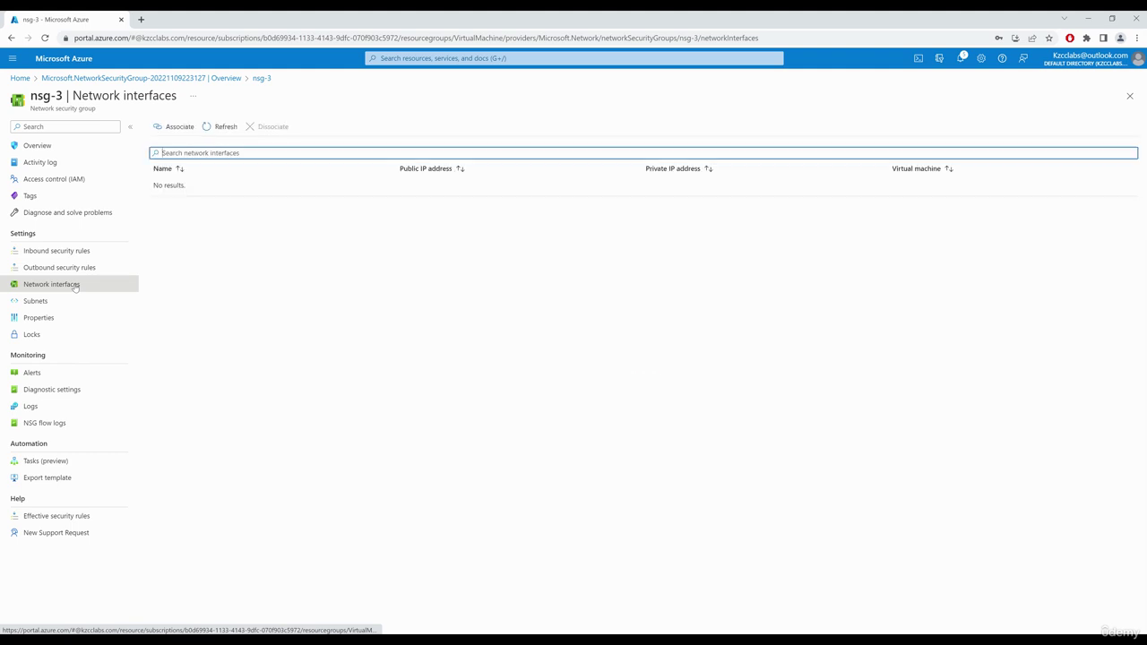
left_click(179, 126)
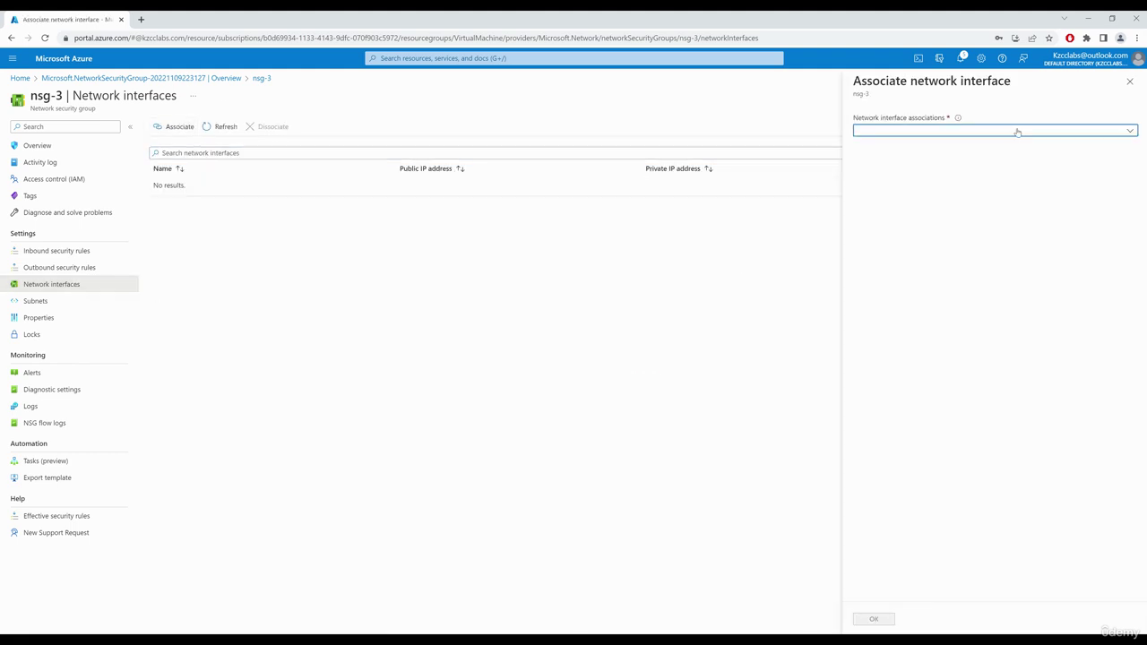
left_click(1017, 132)
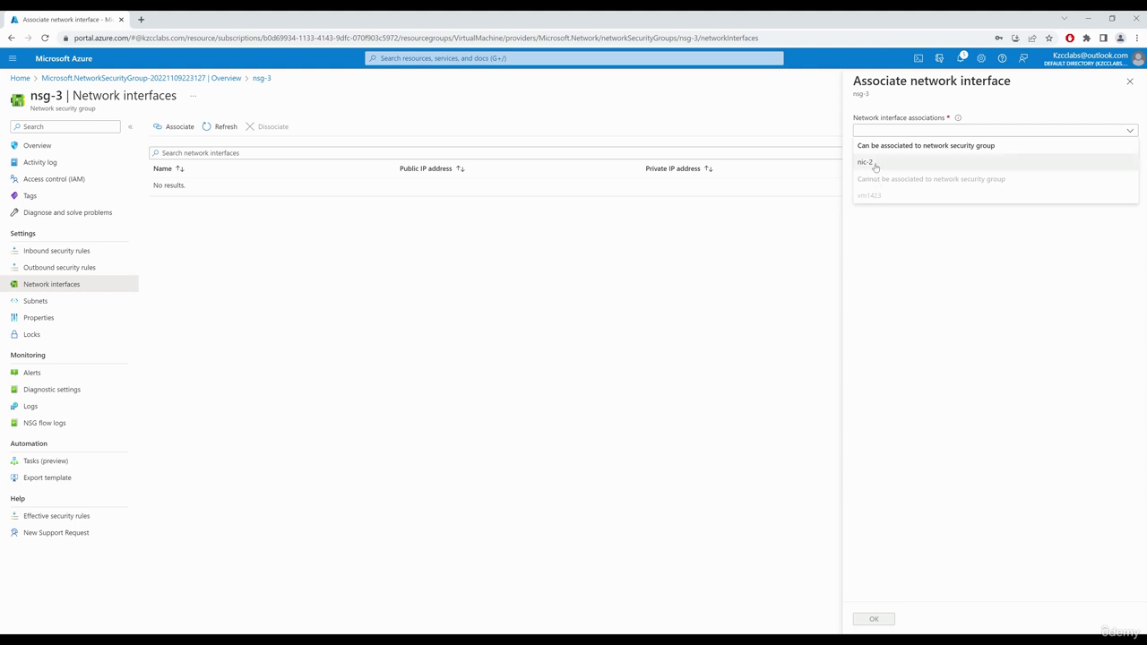
left_click(867, 165)
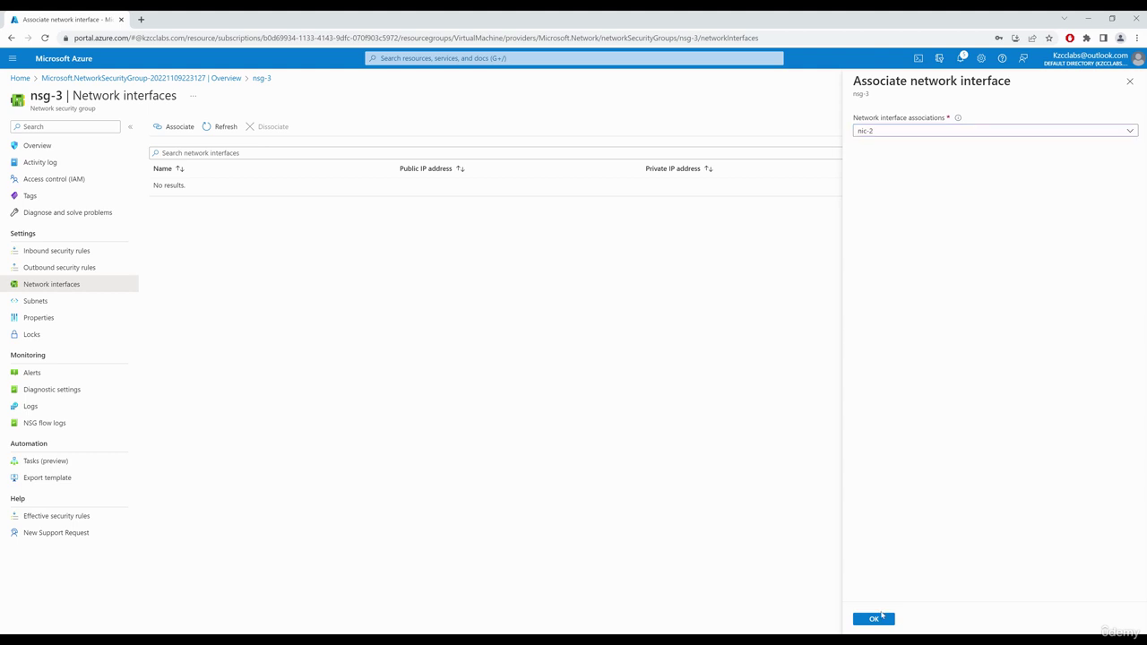
left_click(874, 620)
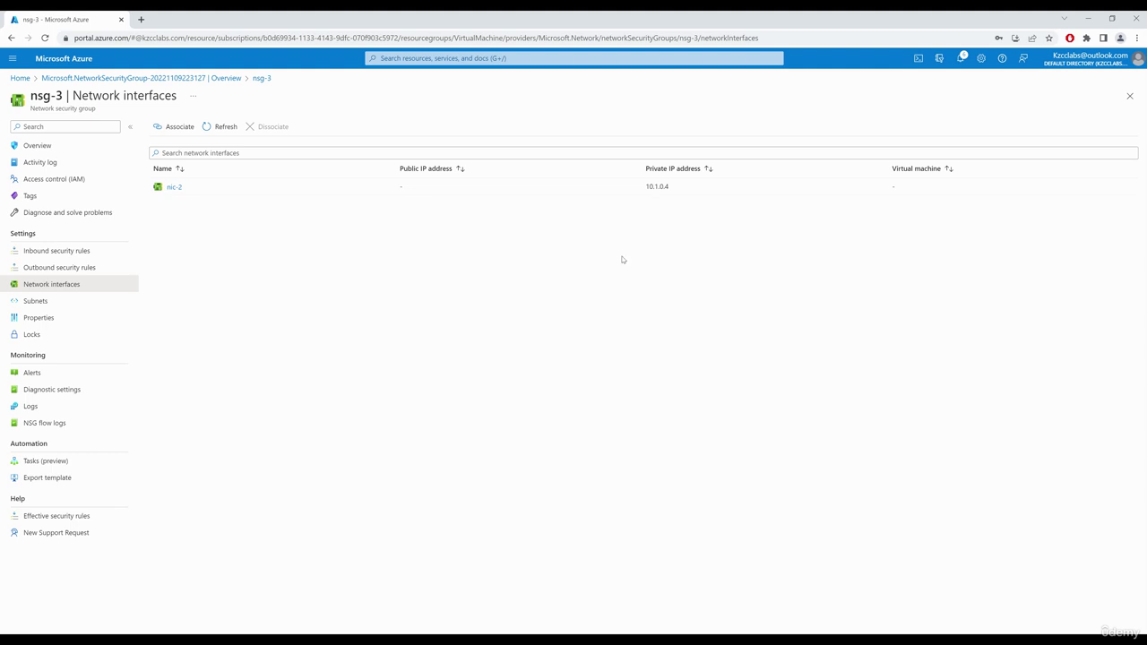
Step: Open the networking settings of virtual machine VM1 to check whether a network interface can be attached
left_click(19, 79)
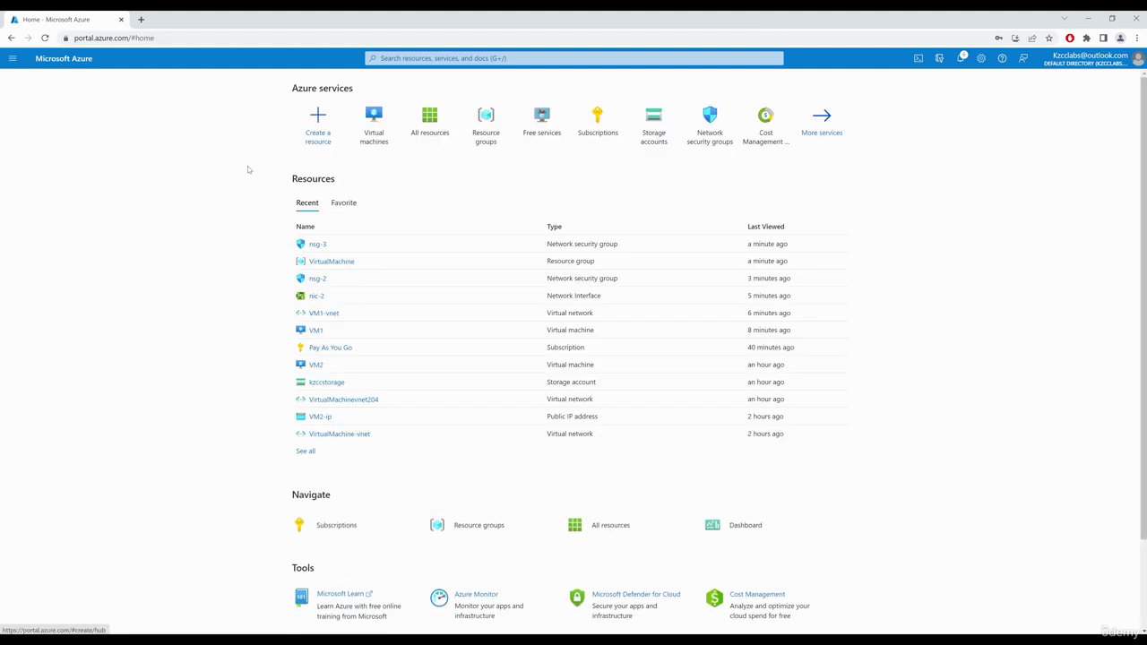
left_click(375, 137)
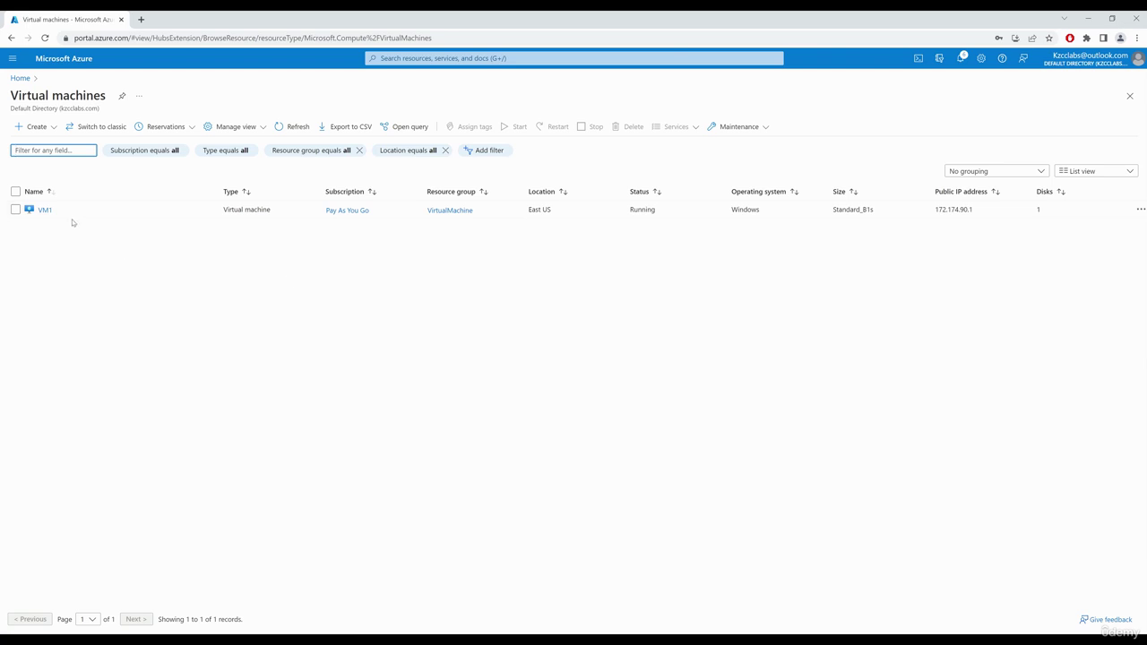
left_click(48, 212)
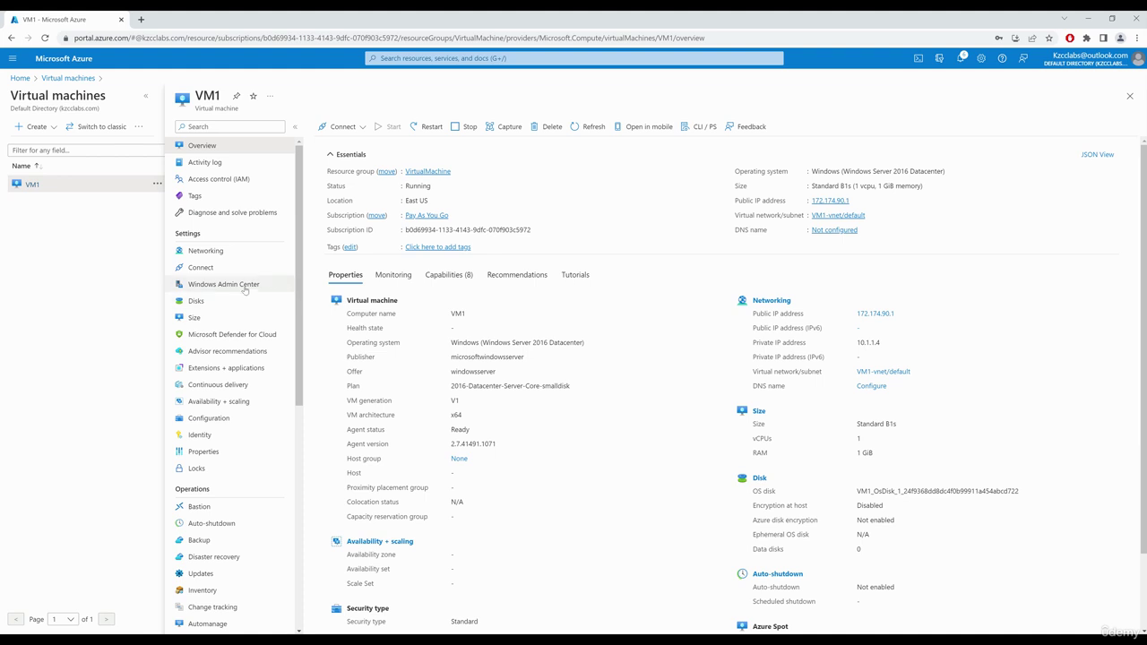
left_click(230, 255)
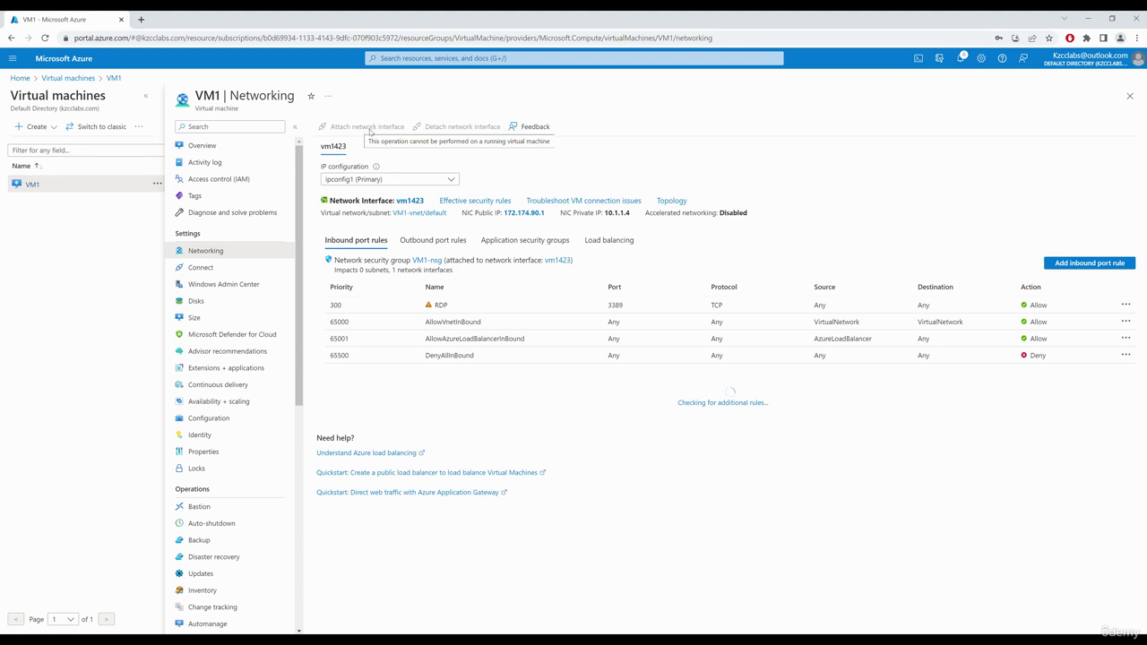
Step: Stop VM1 with its public IP address reserved, and check the notifications for the stop operation
left_click(226, 150)
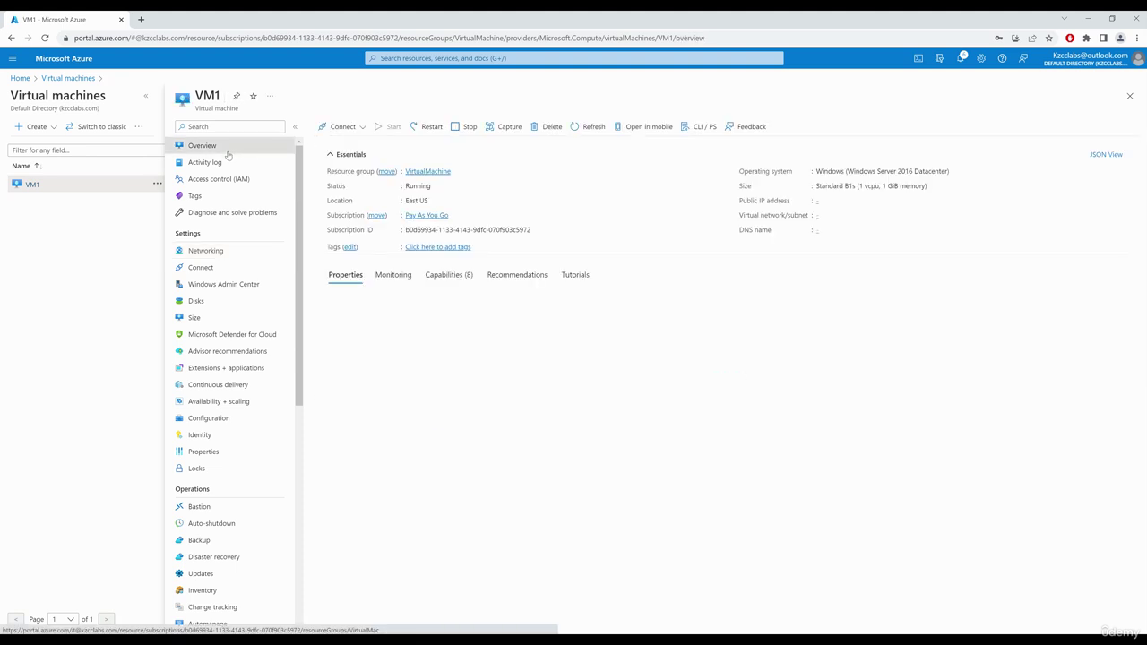
left_click(463, 127)
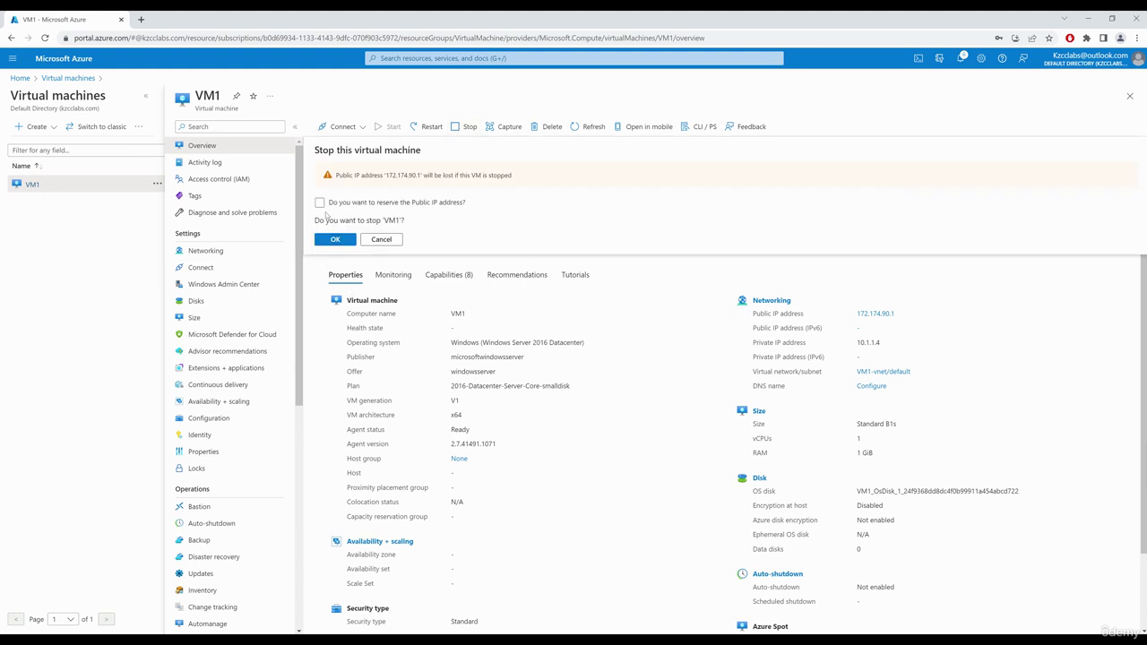
left_click(320, 204)
left_click(341, 240)
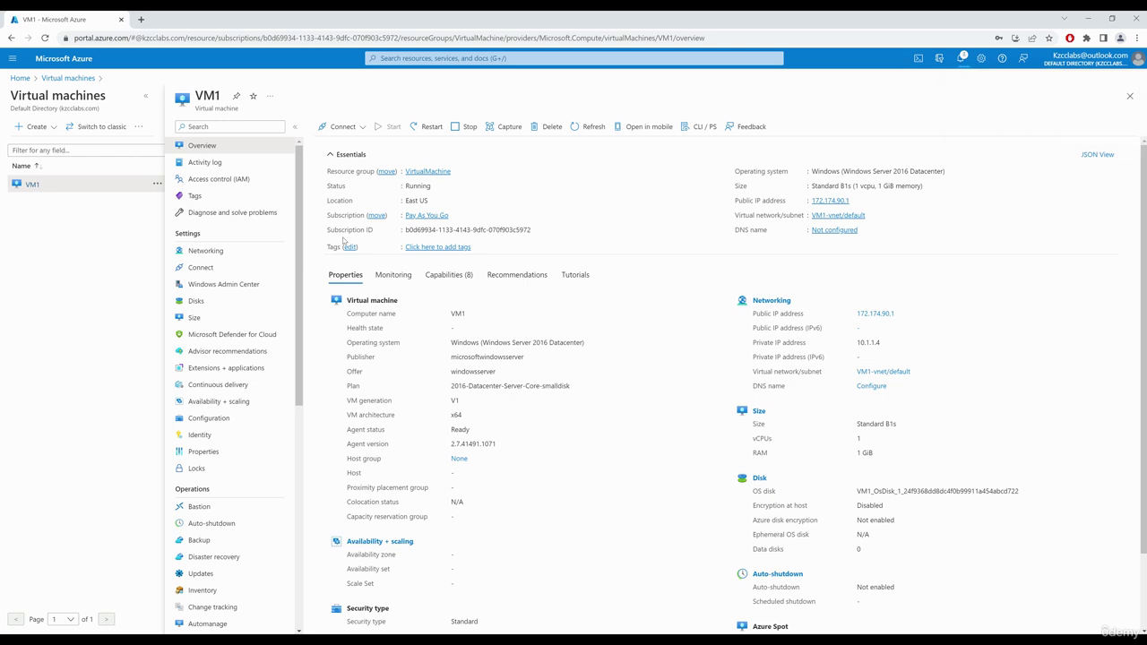
left_click(961, 59)
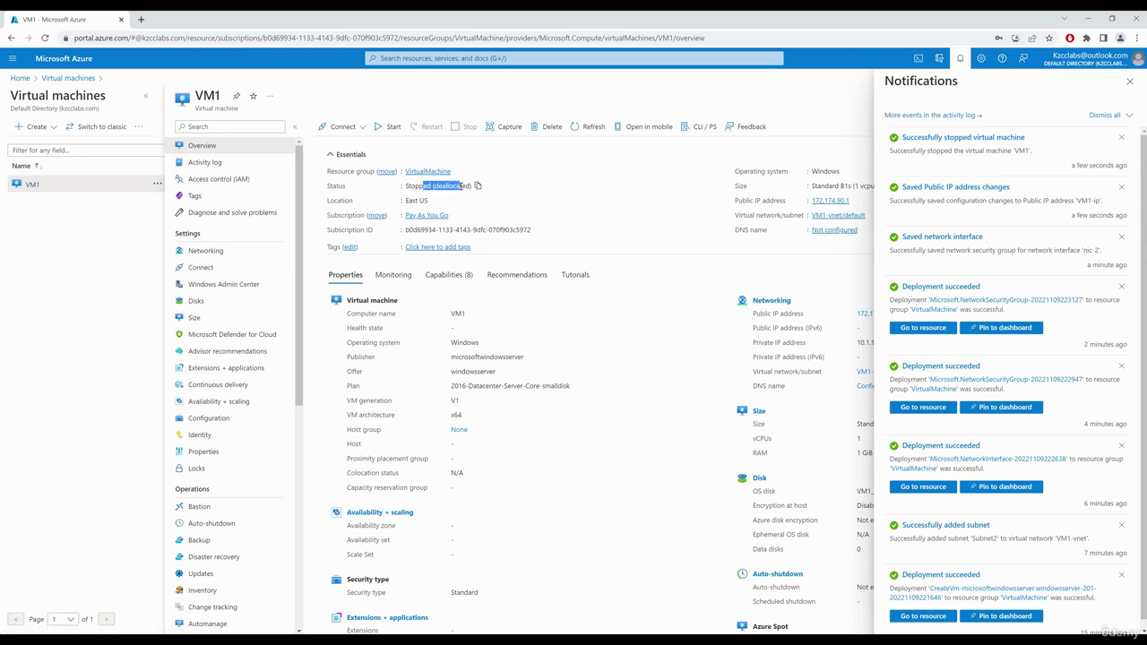
Step: Attach the existing network interface nic-2 to VM1 and display nic-2's networking details
left_click(205, 251)
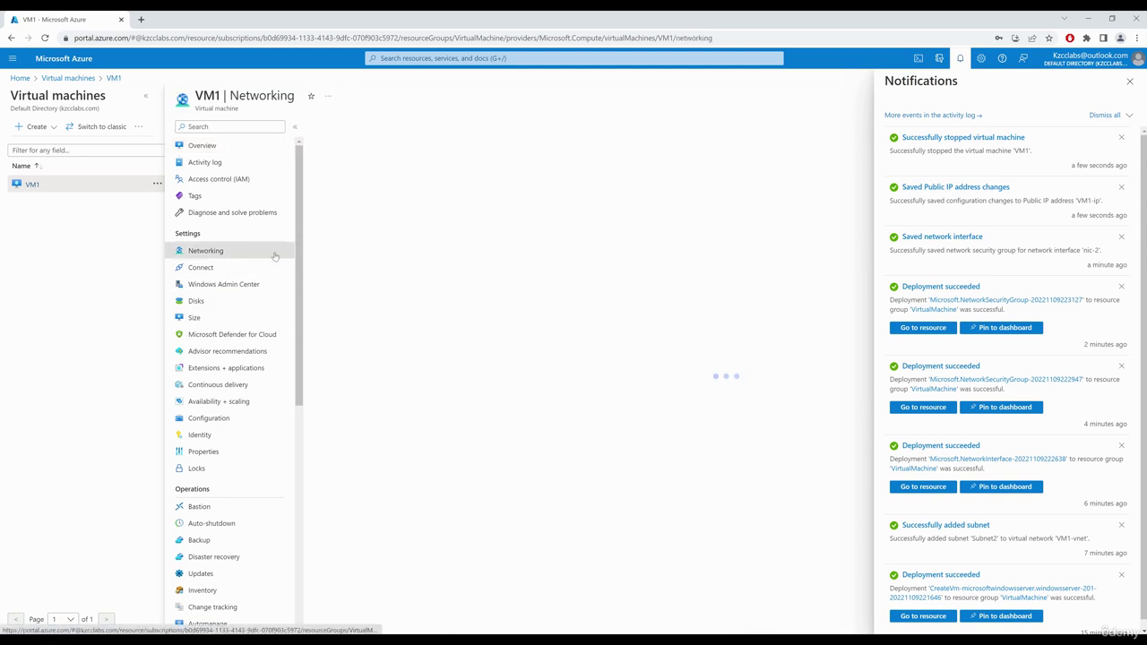
left_click(961, 60)
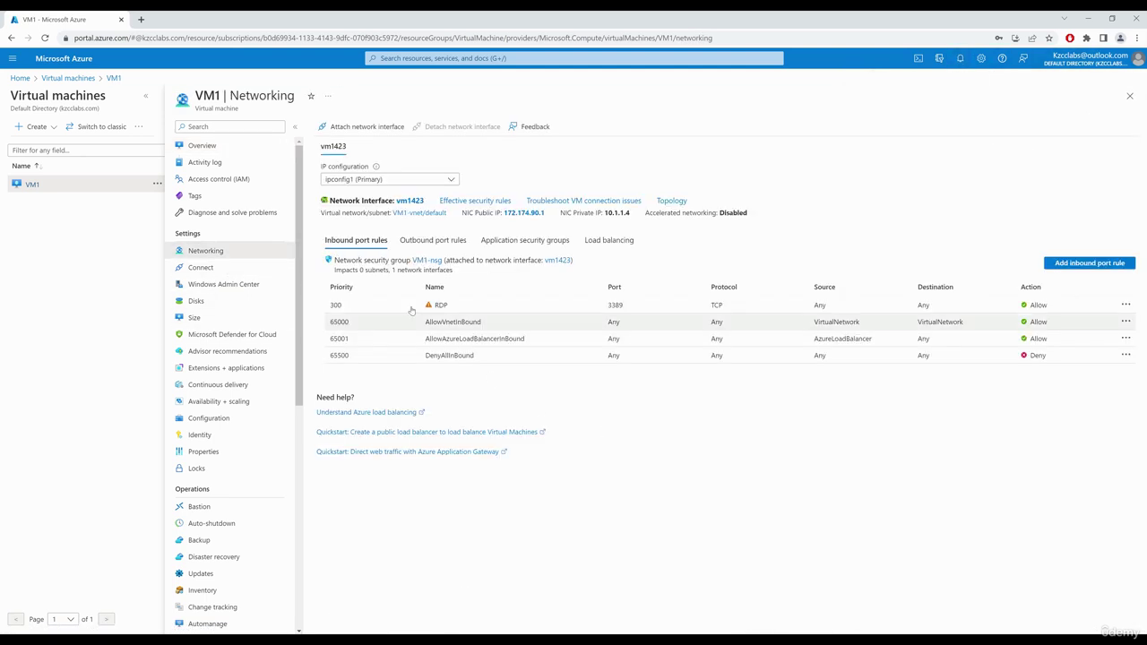
left_click(372, 128)
left_click(555, 179)
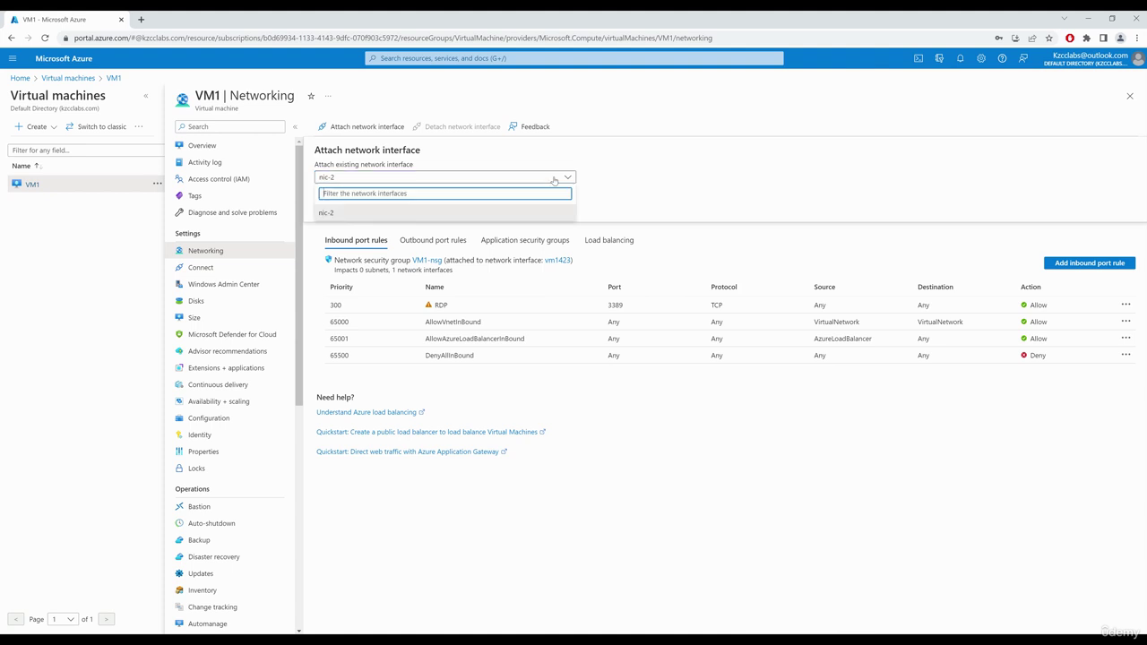
left_click(328, 212)
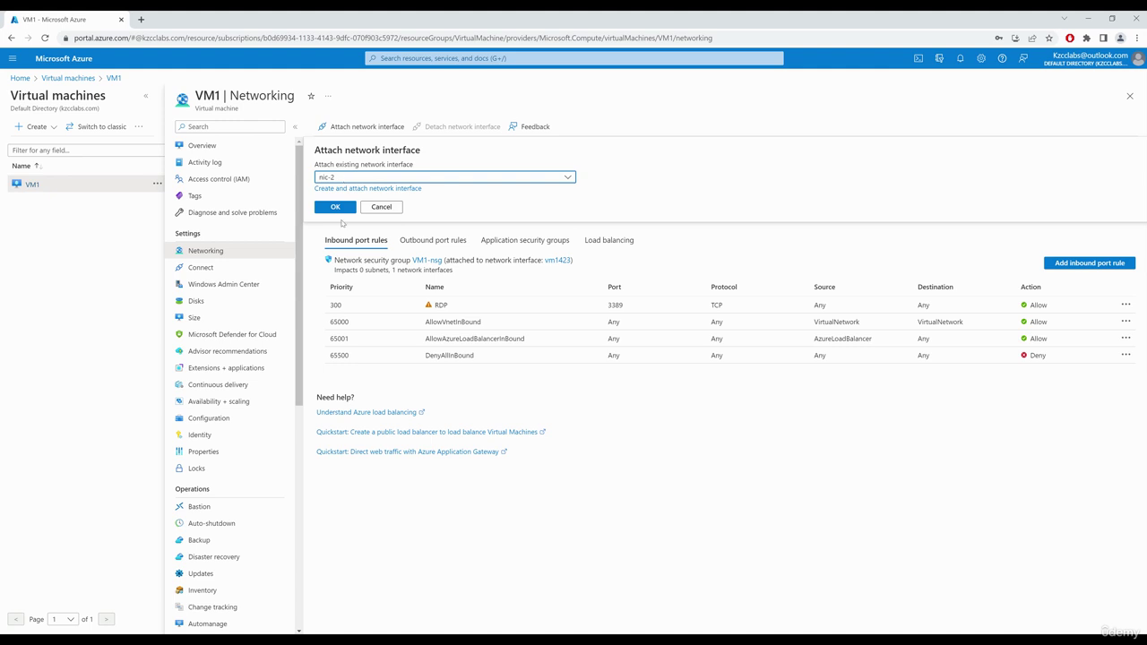
left_click(341, 209)
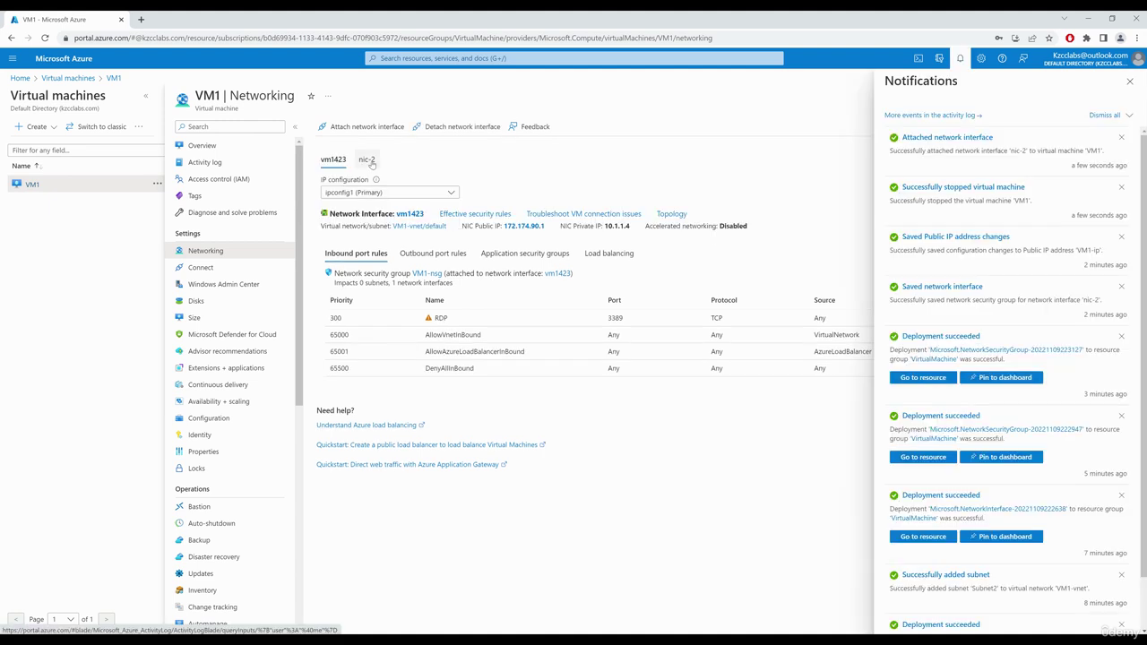
left_click(368, 160)
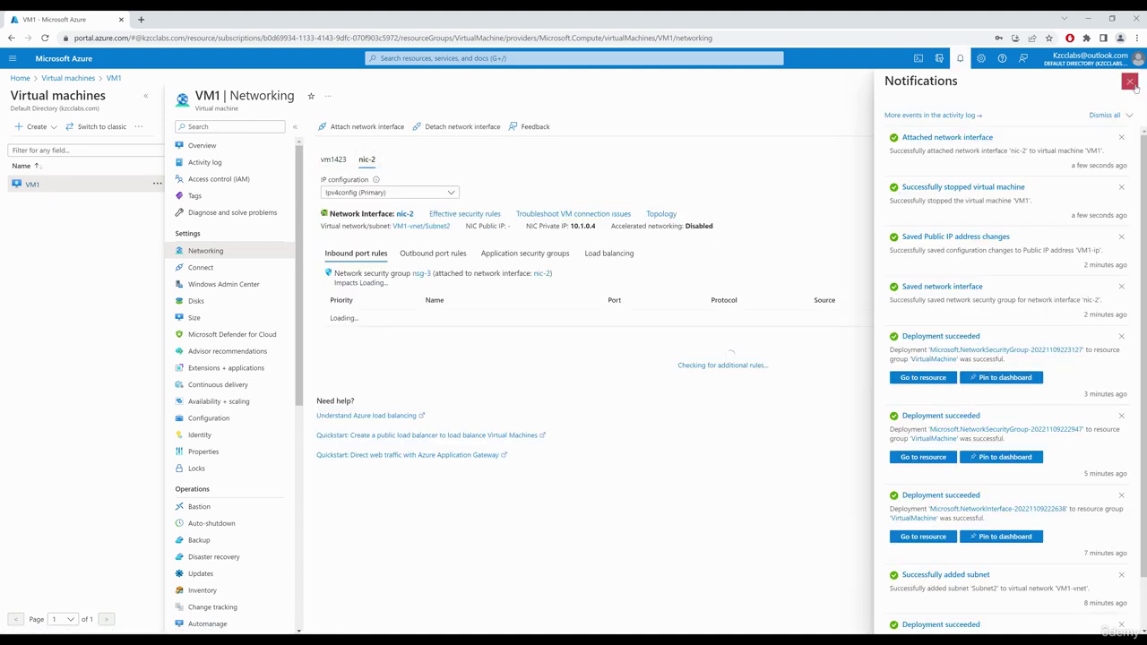
Step: Start VM1 from its overview page and check the notifications for the start operation
left_click(1131, 82)
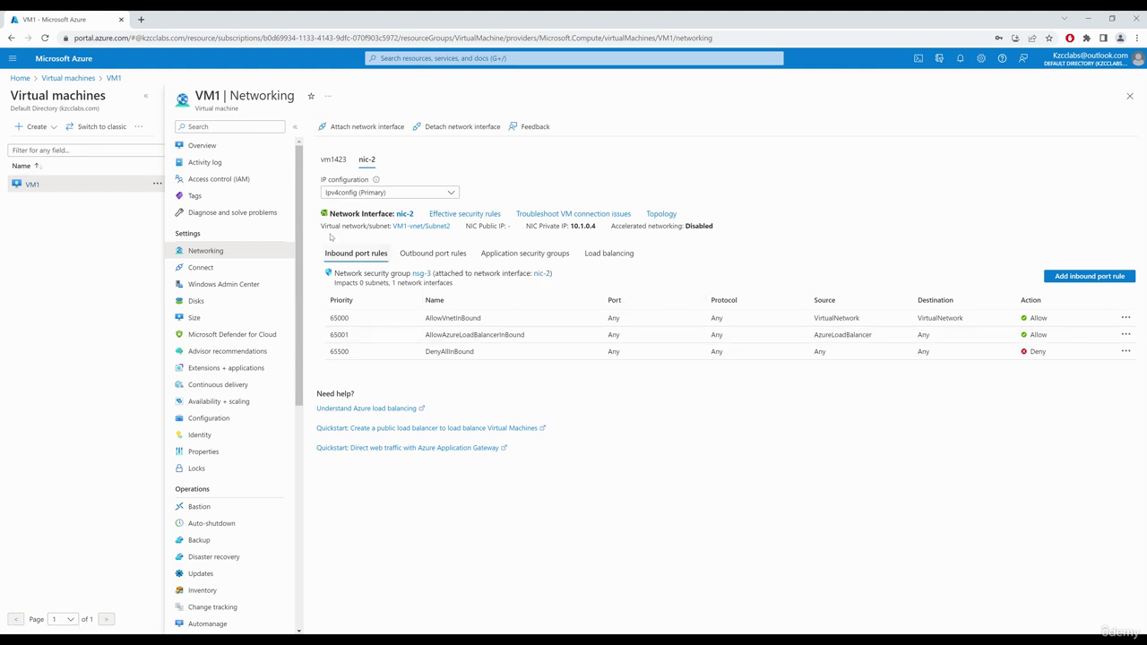
left_click(248, 149)
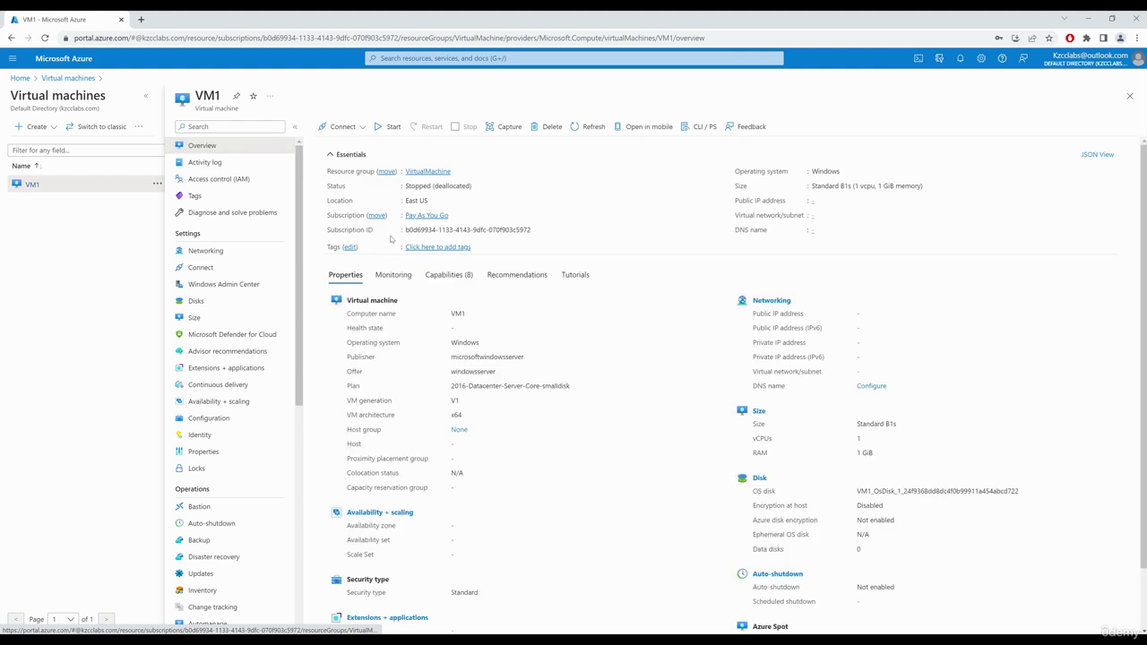
left_click(390, 126)
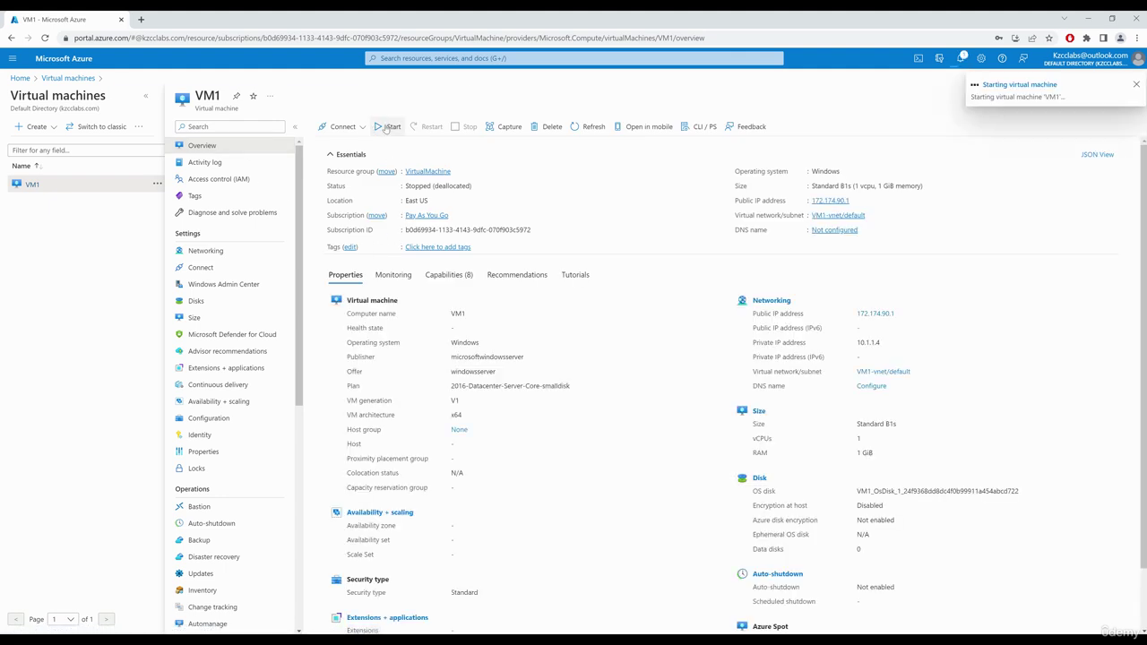
left_click(1019, 90)
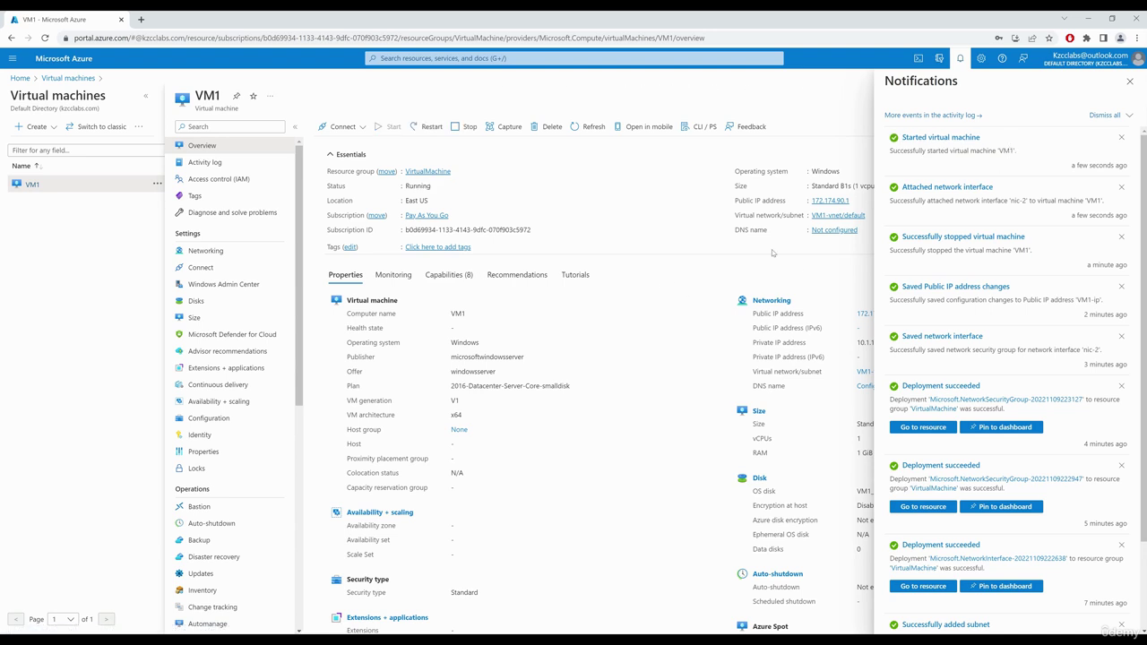
left_click(1131, 81)
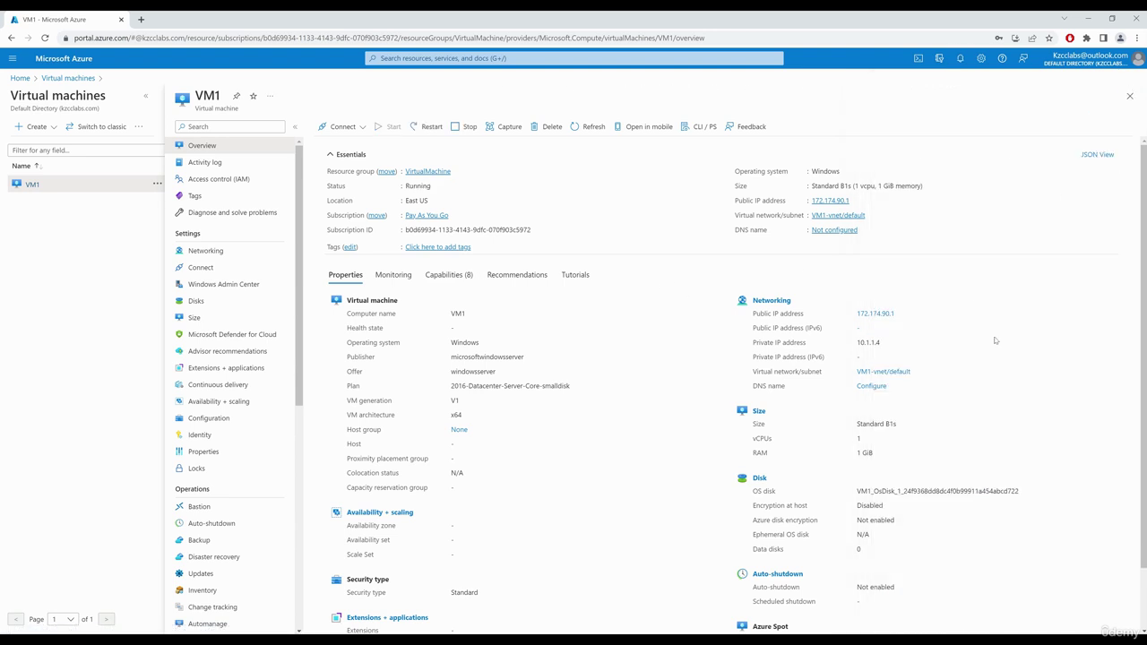
Step: Download and open VM1's RDP file for its public IP address on port 3389, and sign in with the account password
left_click(353, 131)
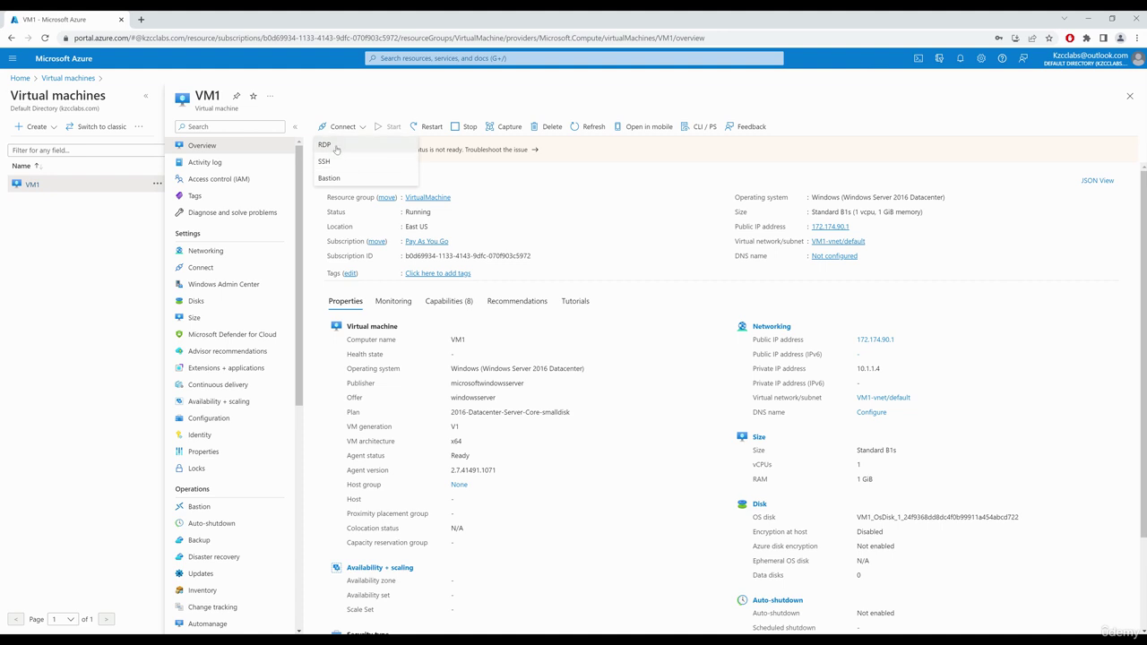
left_click(336, 148)
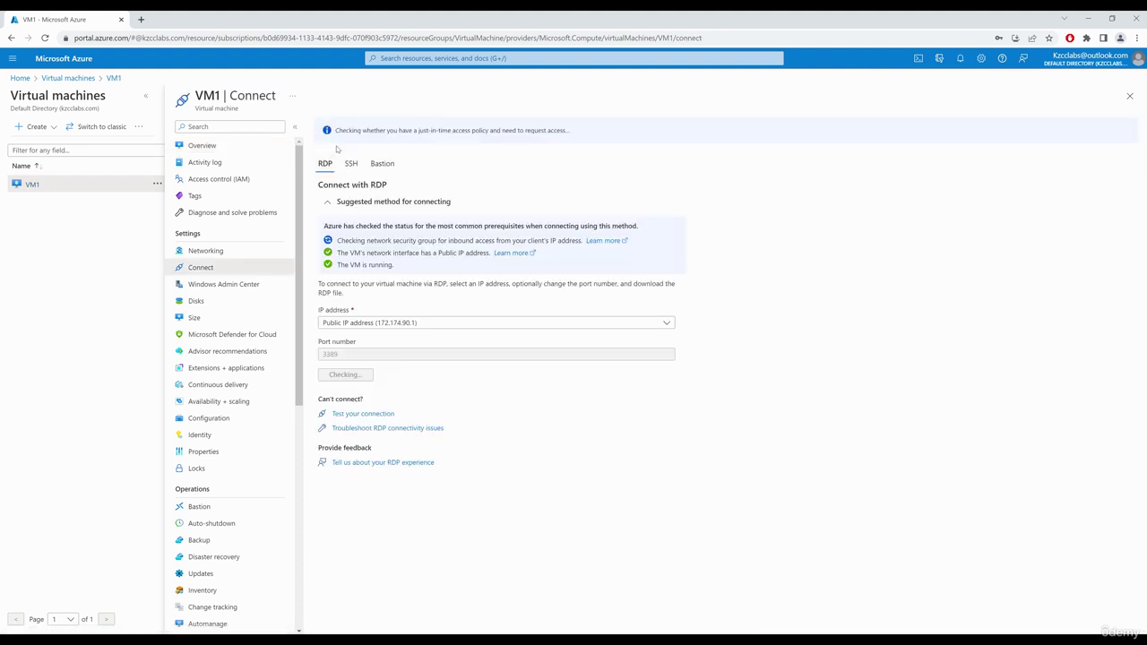
left_click(363, 375)
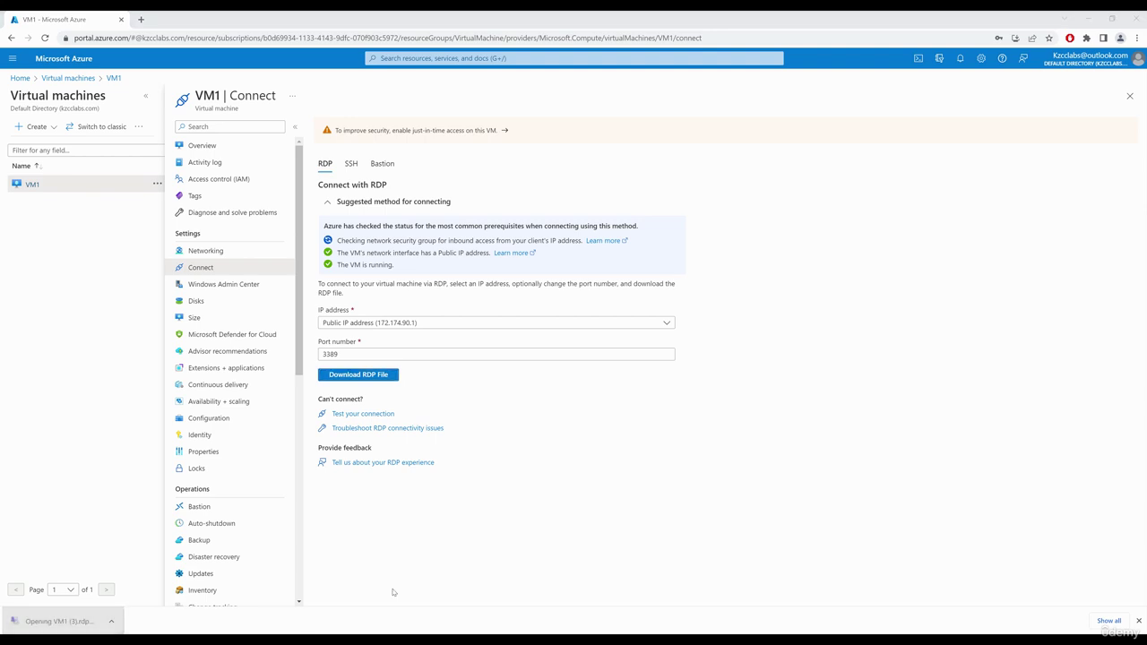
left_click(649, 387)
type("••••••••••••")
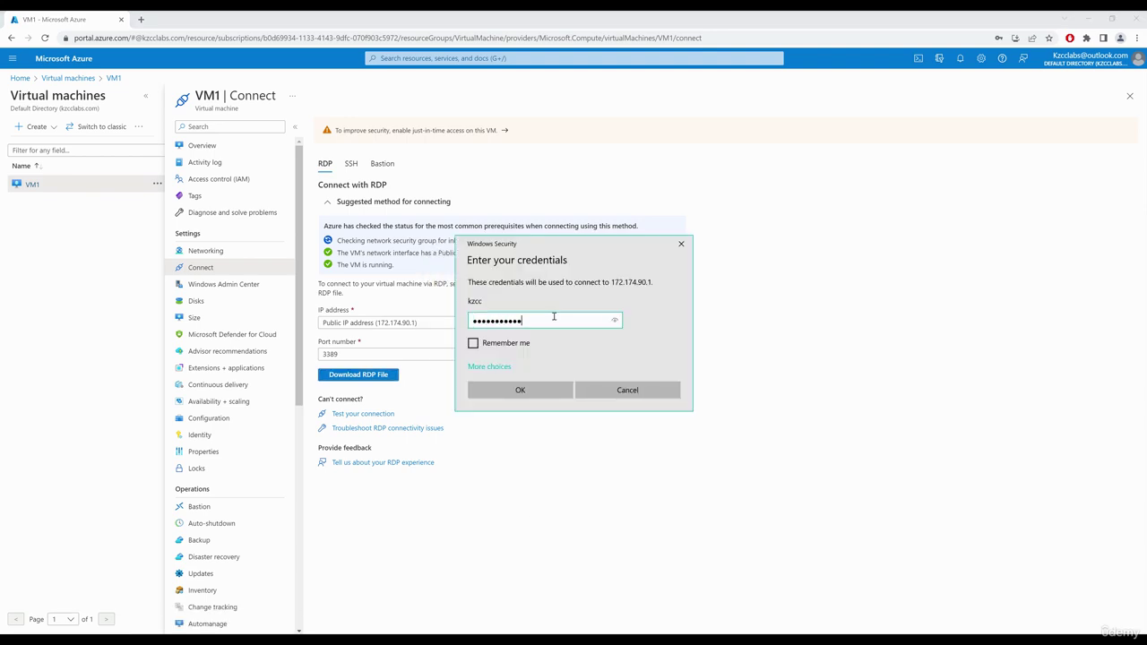
left_click(521, 390)
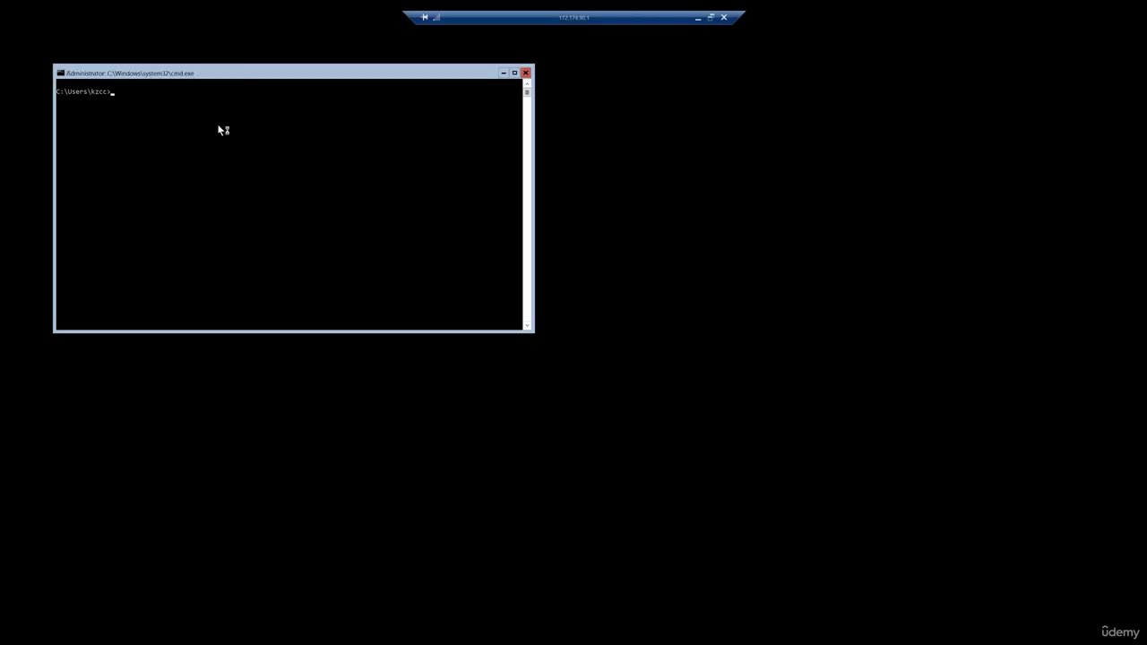
Step: Run ipconfig /all in VM1's command prompt and display the full output in a maximized window
type("ipconfig")
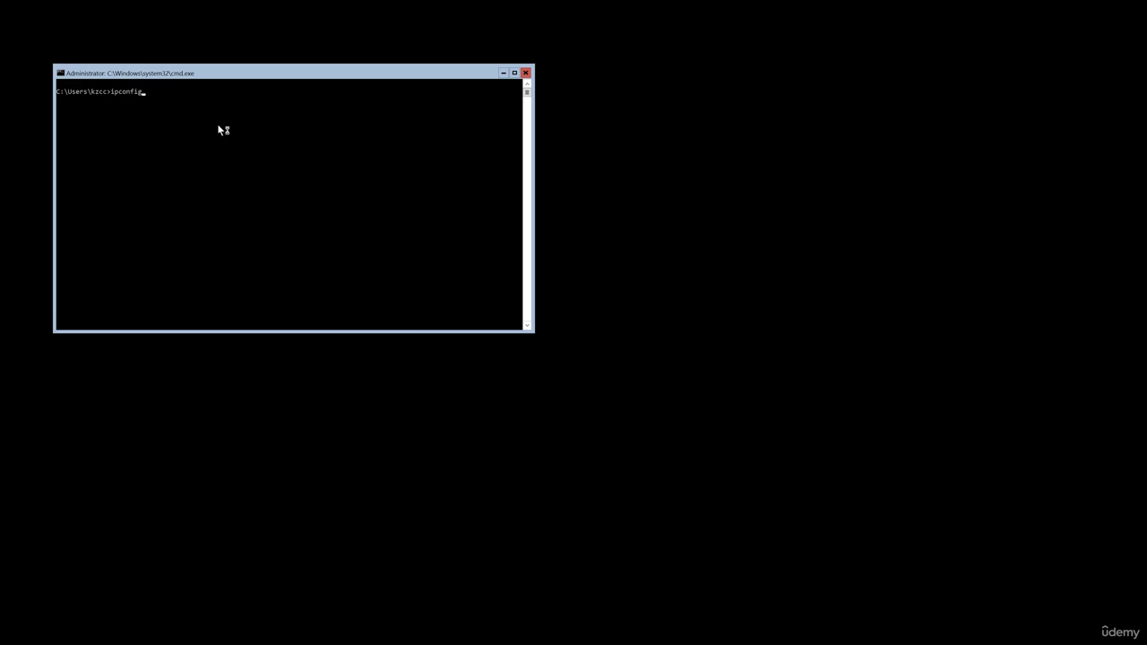
type(" /all")
key("Return")
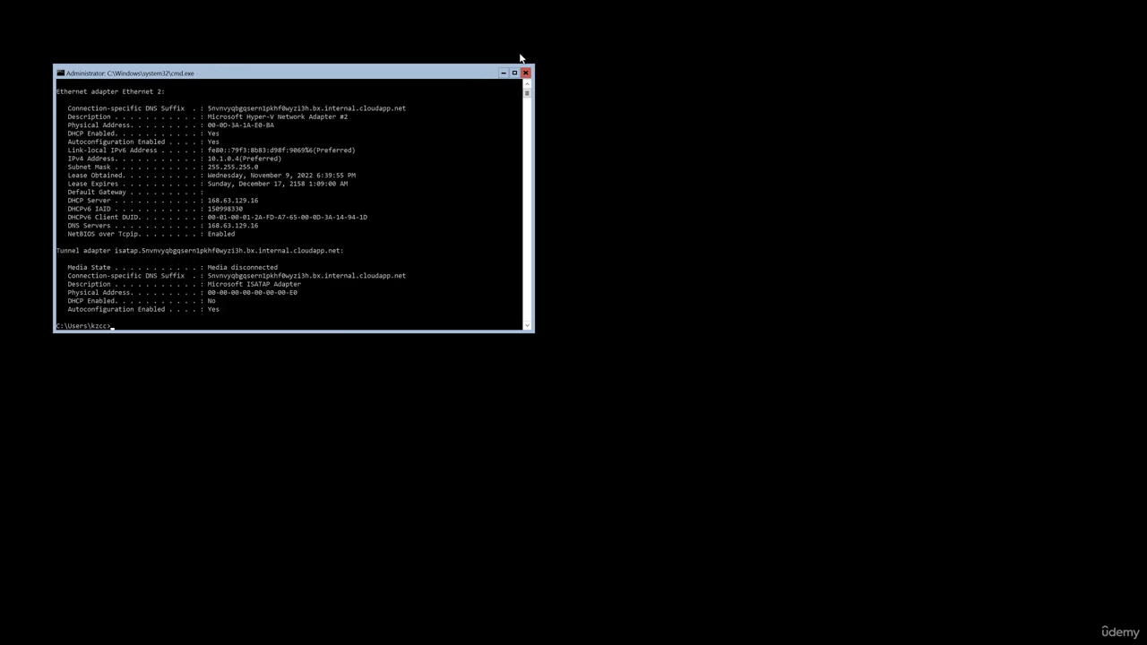
left_click(515, 73)
scroll(242, 265, "up", 7)
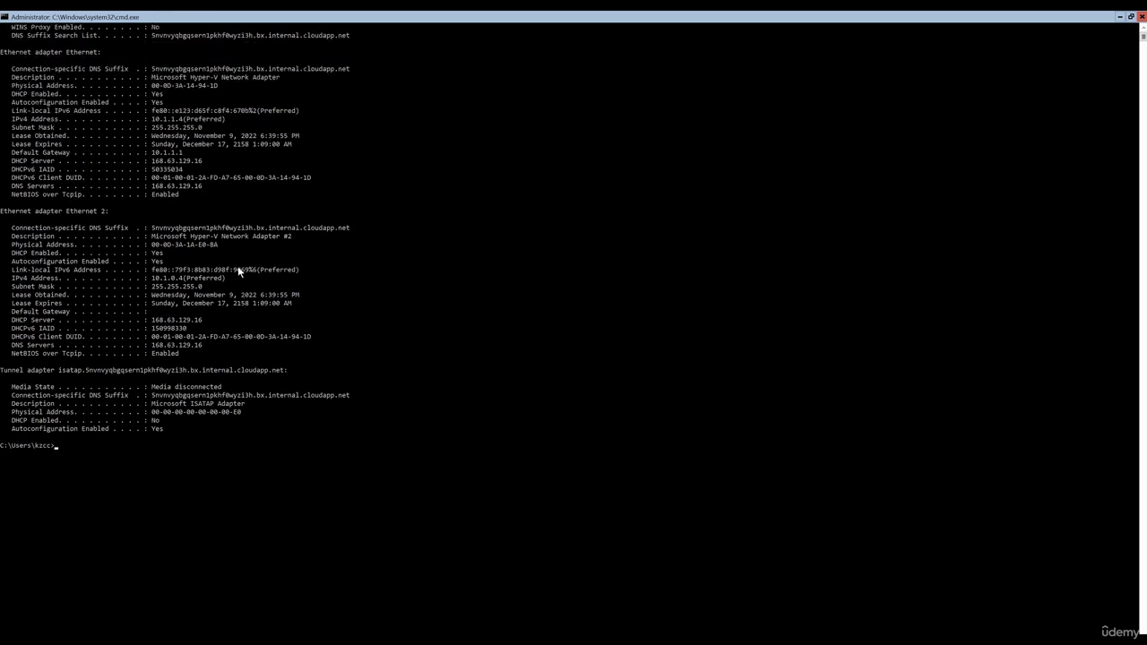
scroll(238, 268, "up", 3)
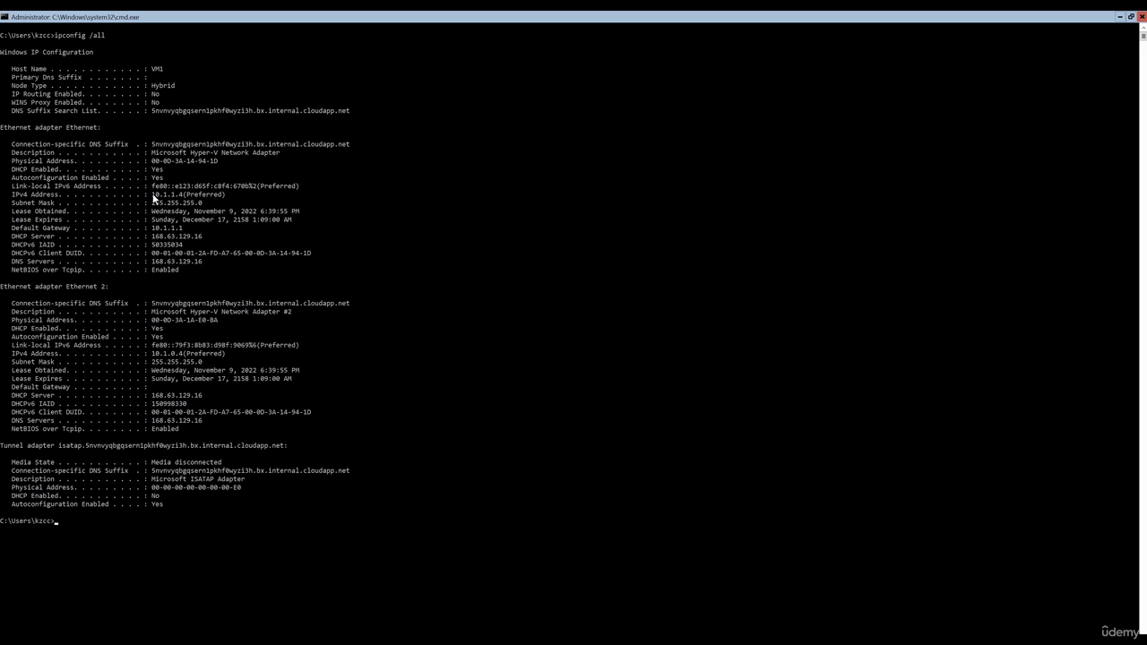
Step: Highlight the IPv4 addresses of adapters Ethernet and Ethernet 2 in turn, and minimize the remote desktop session
left_click_drag(153, 197, 183, 196)
left_click_drag(151, 354, 184, 358)
mouse_move(698, 16)
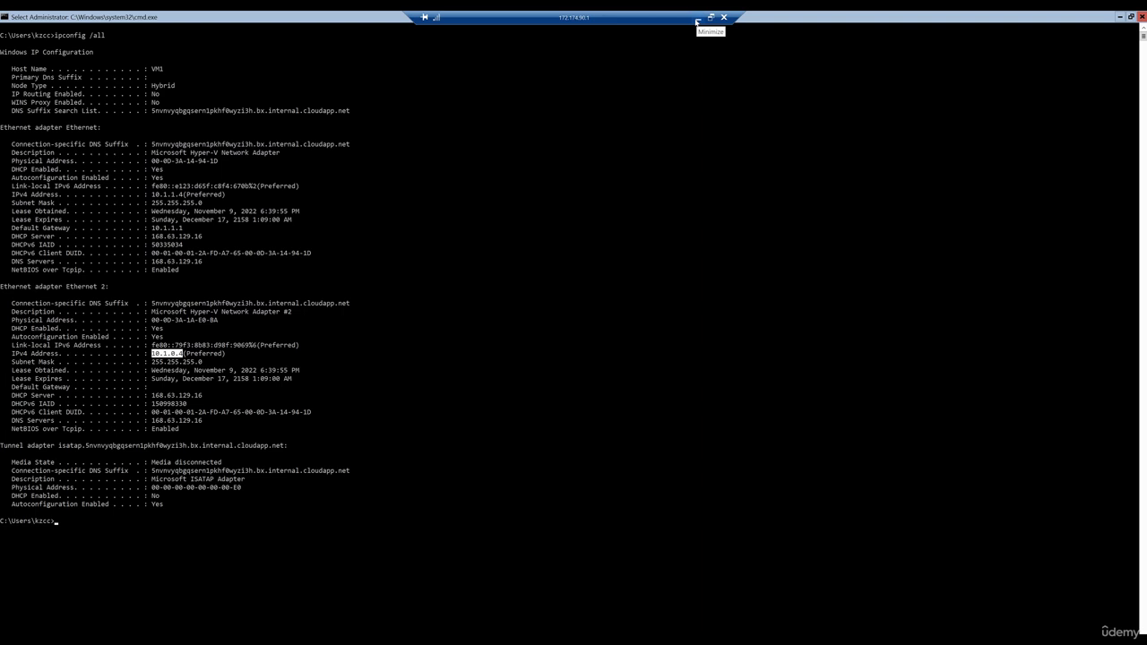
left_click(697, 18)
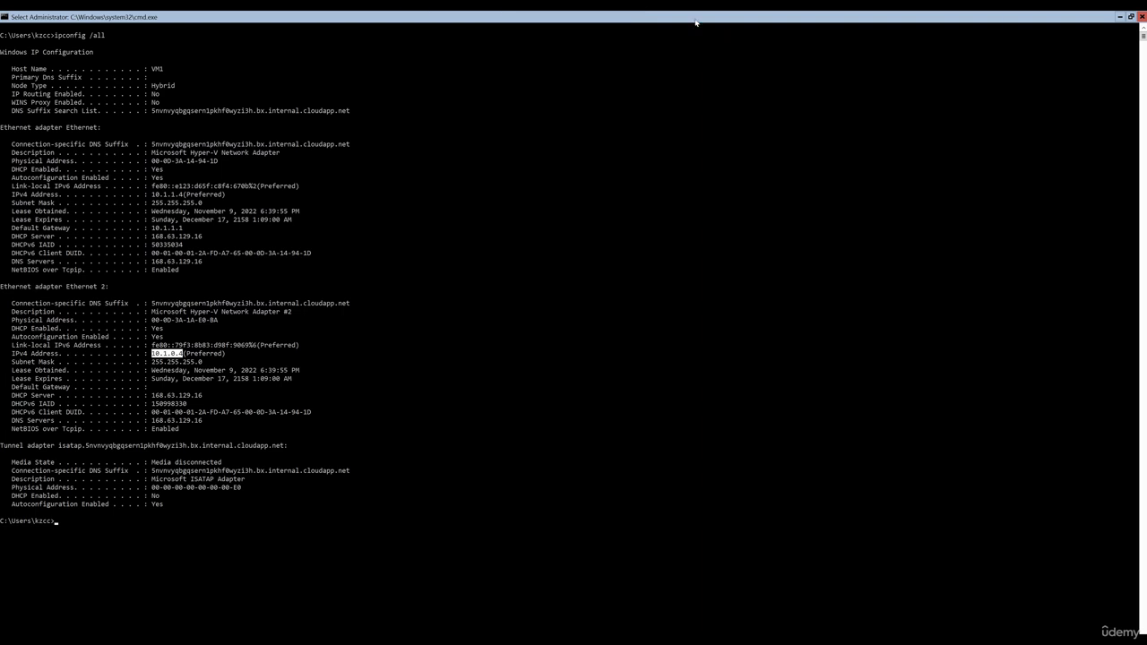